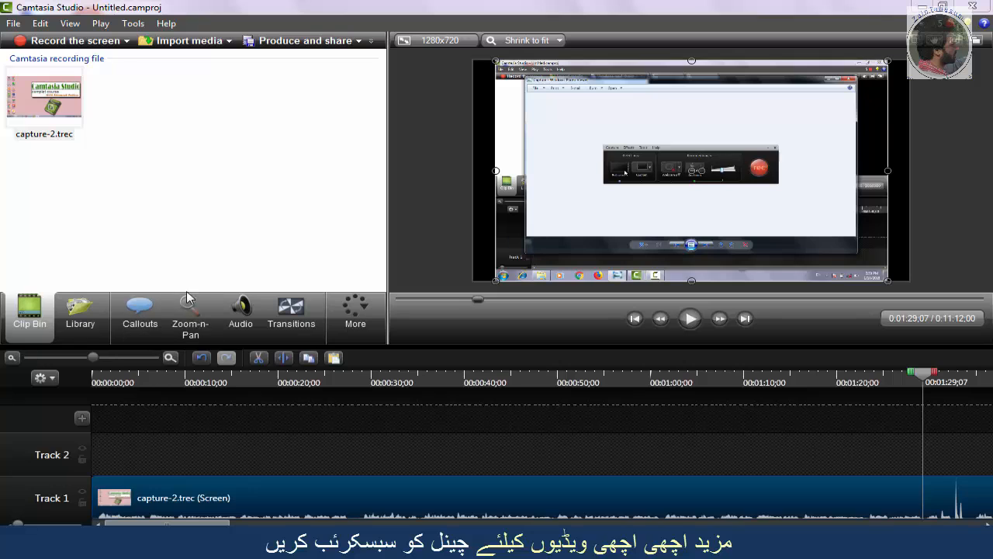
# - Look through the full set of callout shapes, including the Shapes, Sketch Motion and Special groups
pyautogui.click(194, 314)
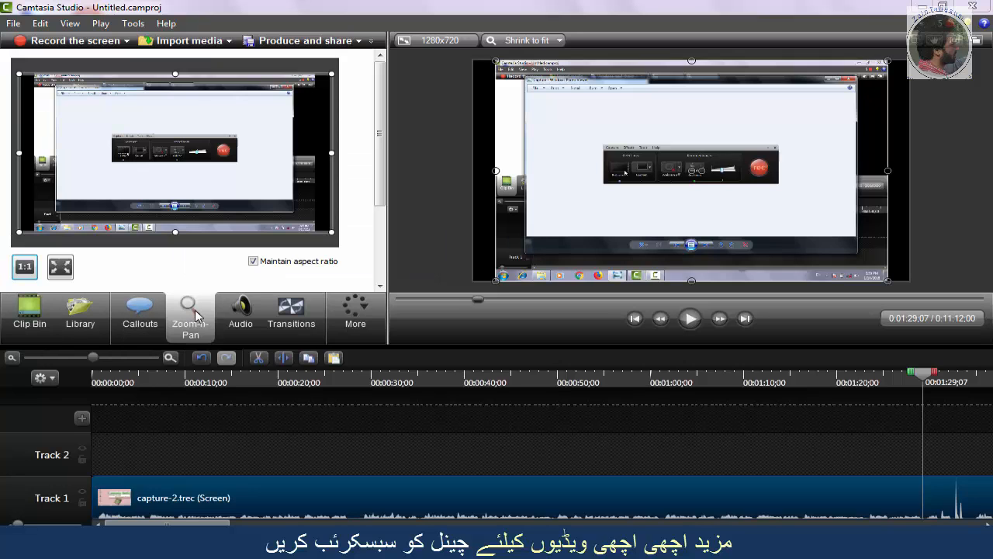
pyautogui.click(140, 310)
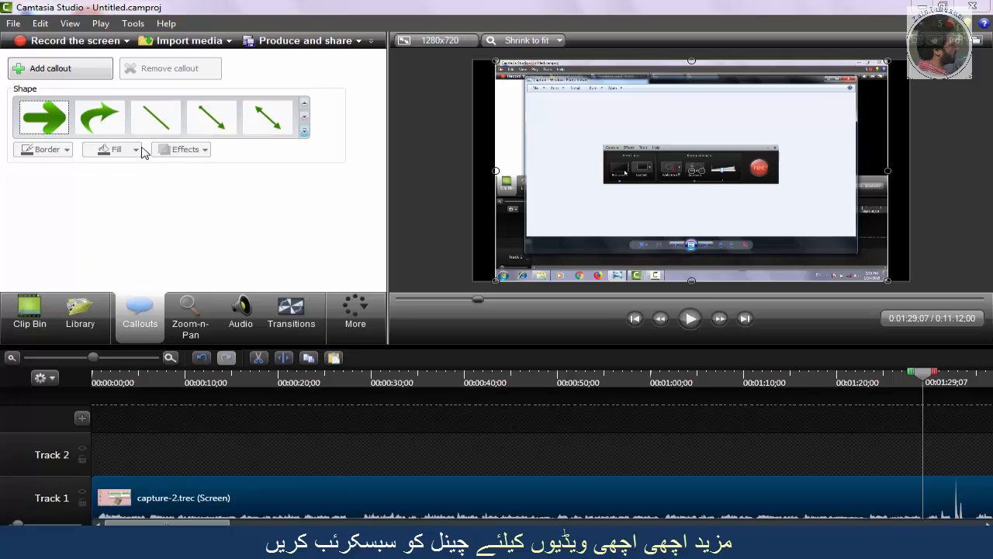
pyautogui.click(305, 134)
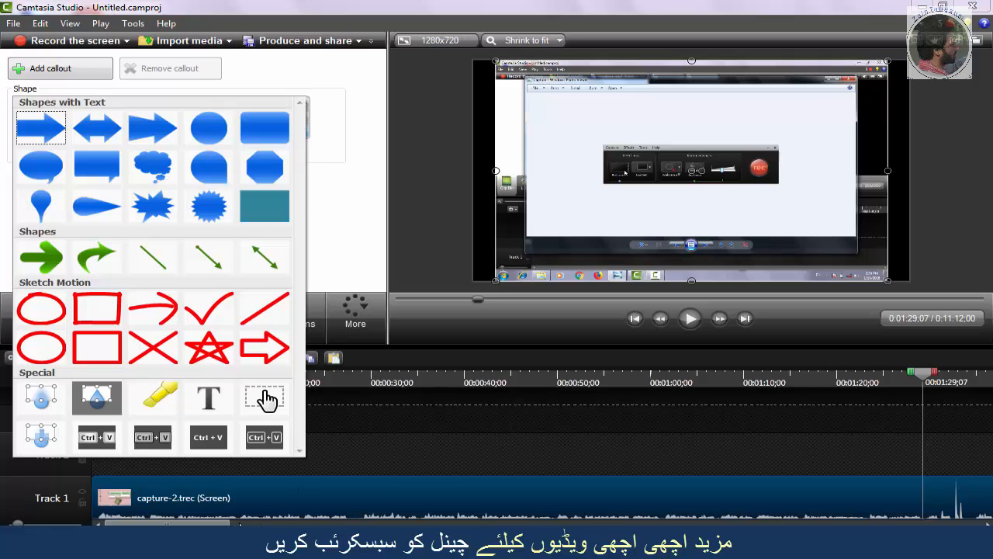
pyautogui.click(264, 394)
# - Move the playhead to 0:02:21;09, where the recorder's red record button is on screen
pyautogui.moveTo(922, 458); pyautogui.dragTo(979, 445)
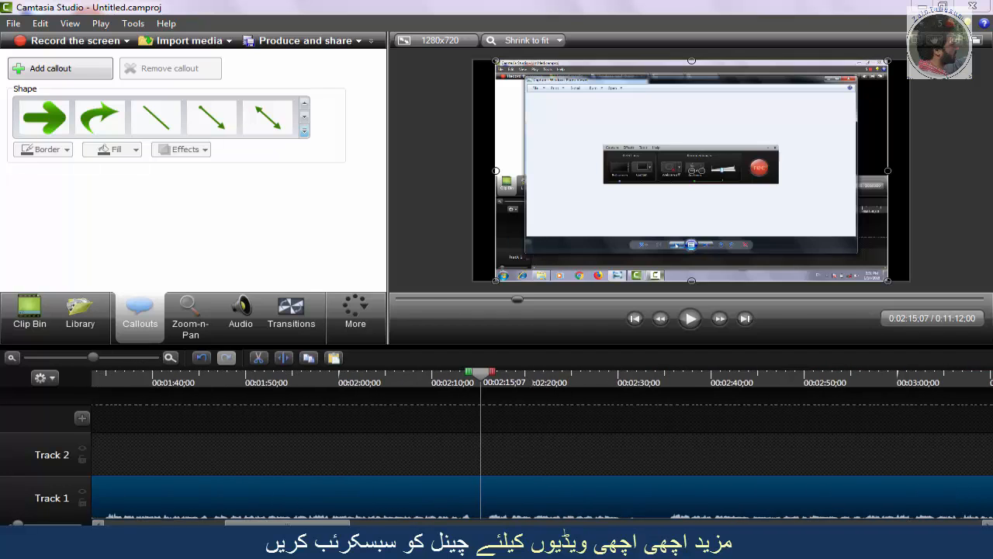
pyautogui.moveTo(487, 377); pyautogui.dragTo(537, 376)
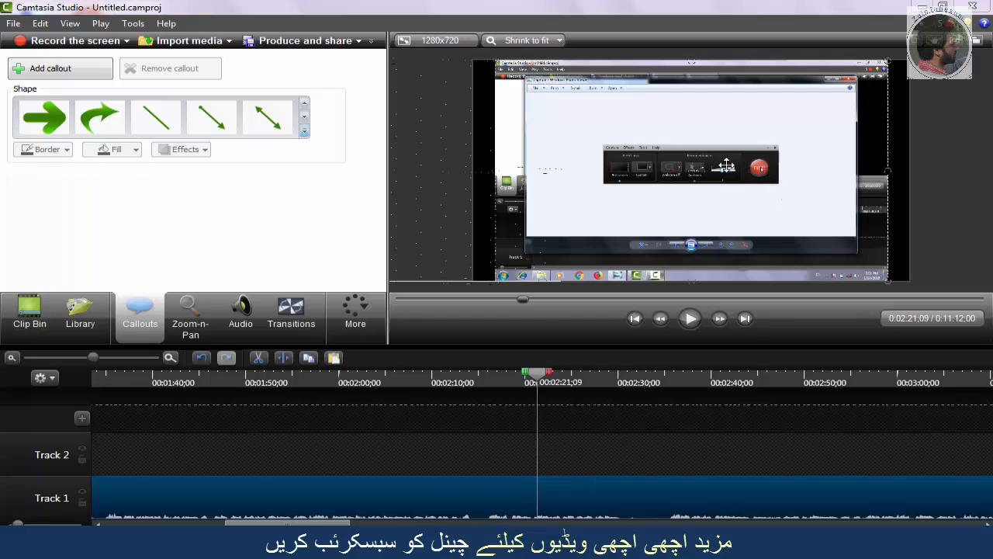
# - Add a Sketch Motion ellipse callout on Track 2 and resize it to closely encircle the red record button
pyautogui.click(304, 131)
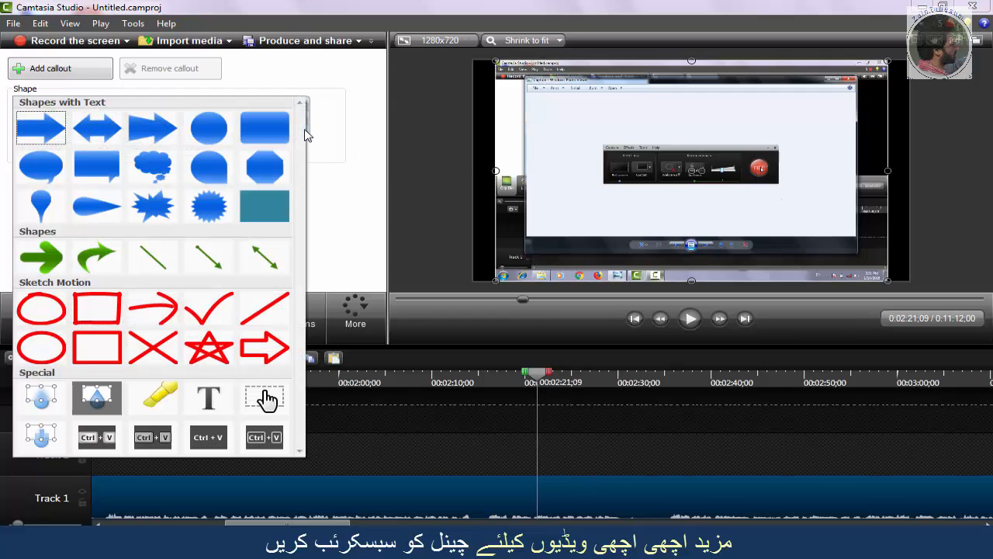
pyautogui.click(51, 351)
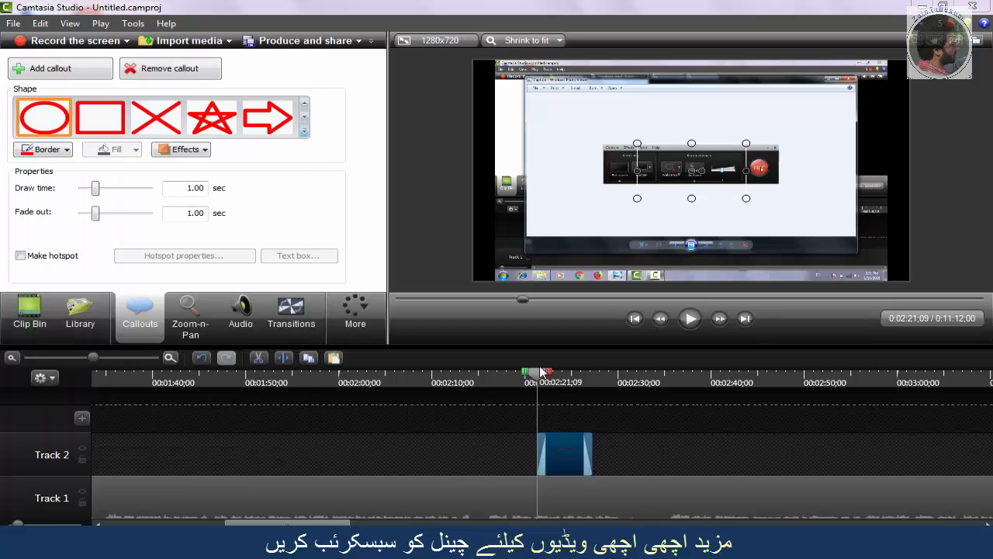
pyautogui.moveTo(543, 373); pyautogui.dragTo(565, 383)
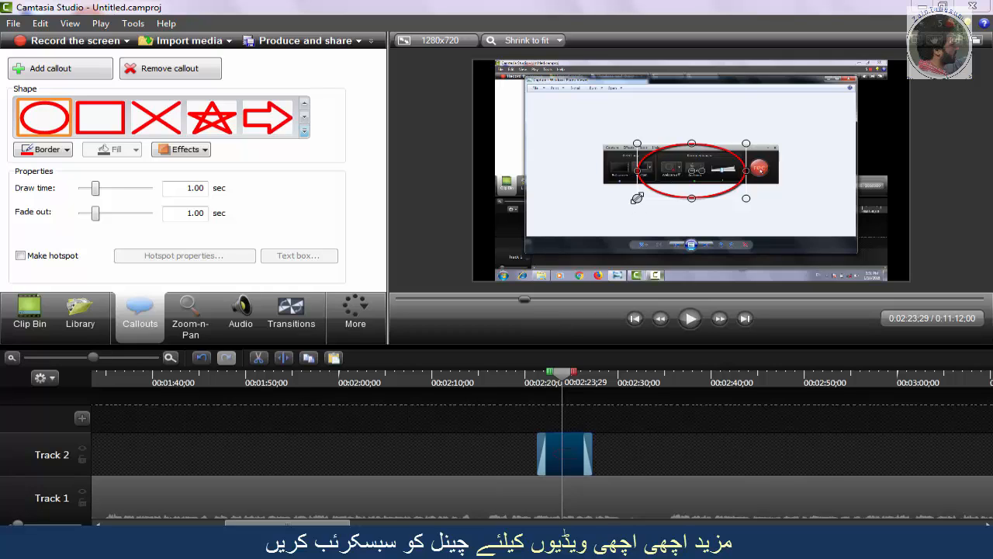
pyautogui.moveTo(637, 198); pyautogui.dragTo(759, 164)
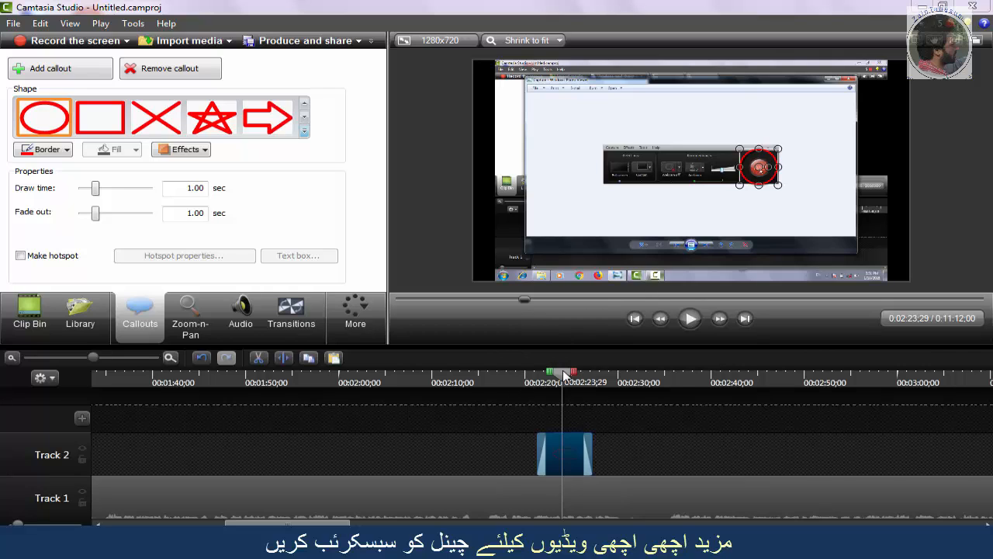
# - Play back the ellipse callout's drawing animation from about 0:02:20;02 and pause at 0:02:22;29
pyautogui.moveTo(564, 376); pyautogui.dragTo(527, 387)
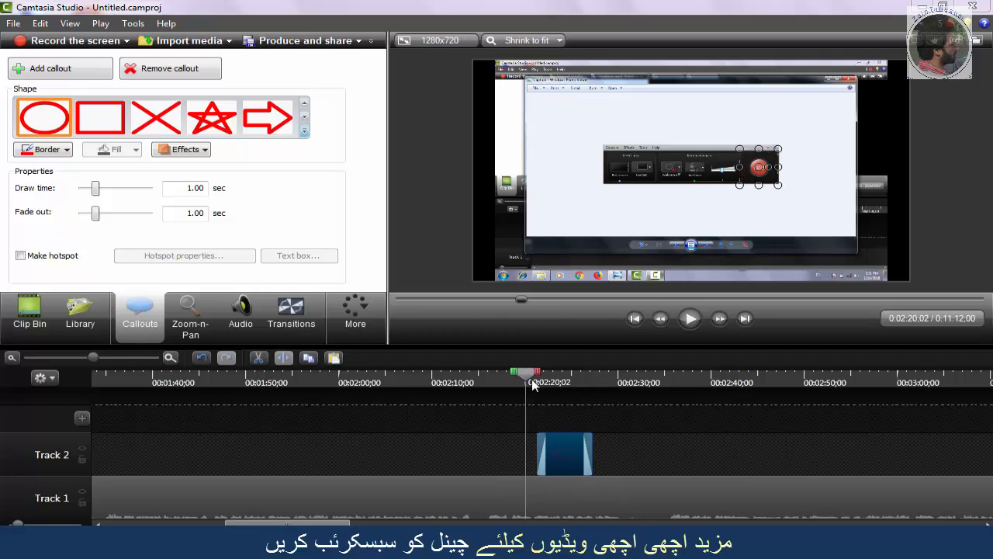
pyautogui.click(691, 319)
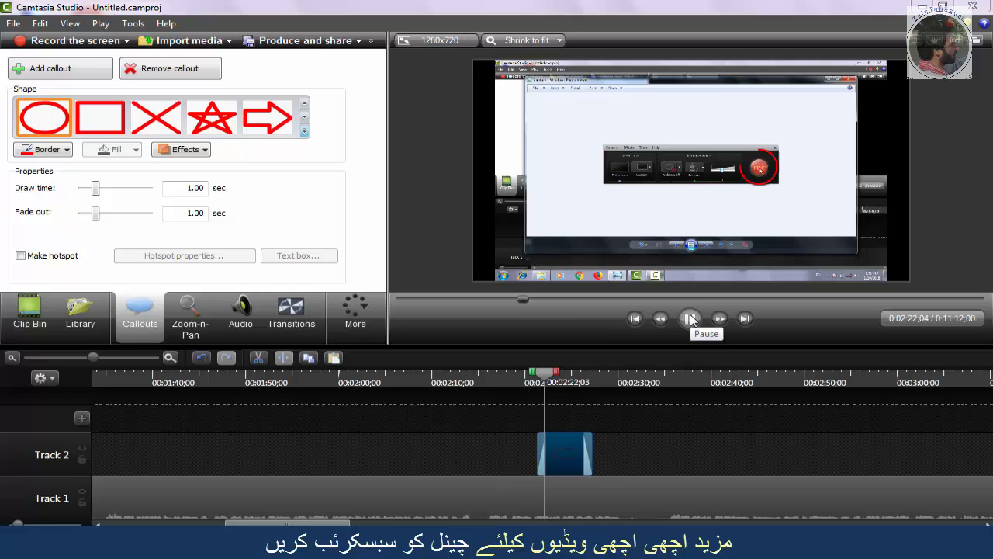
pyautogui.click(691, 318)
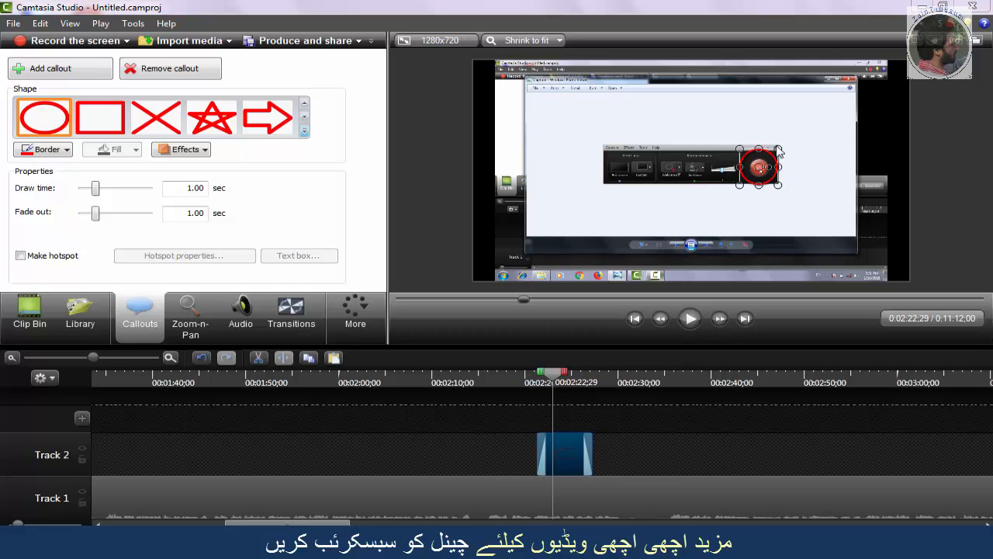
# - Try yellow, green and purple border colours on the ellipse callout
pyautogui.click(67, 150)
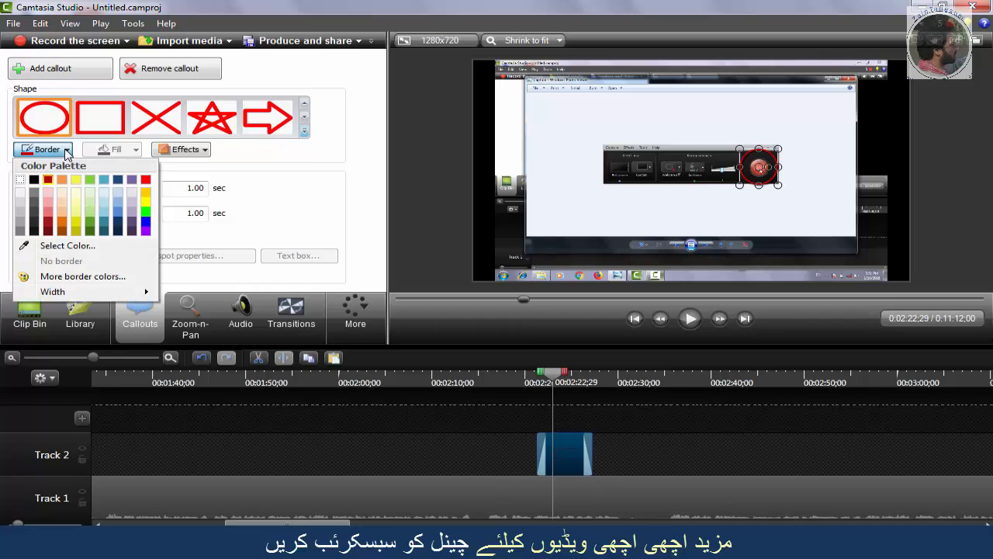
pyautogui.click(76, 179)
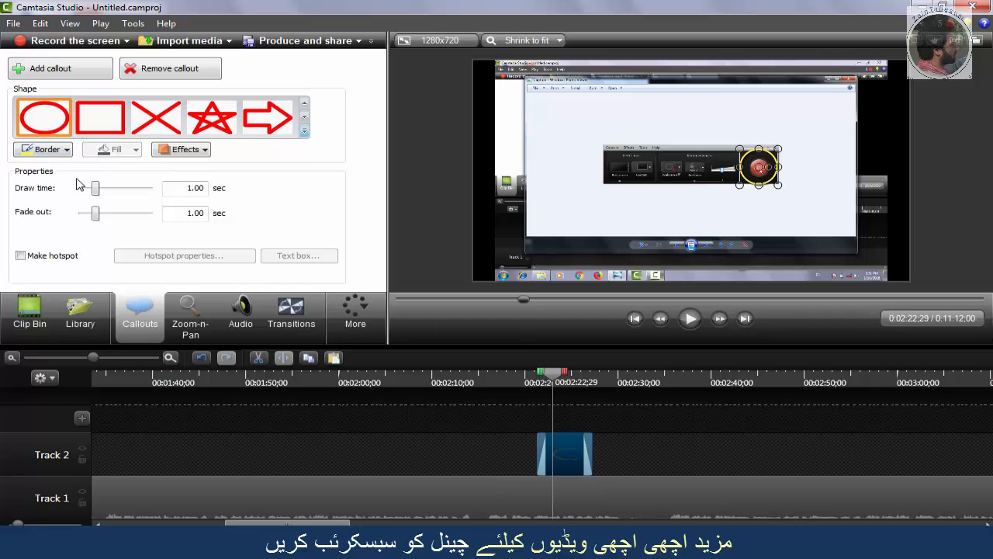
pyautogui.click(68, 150)
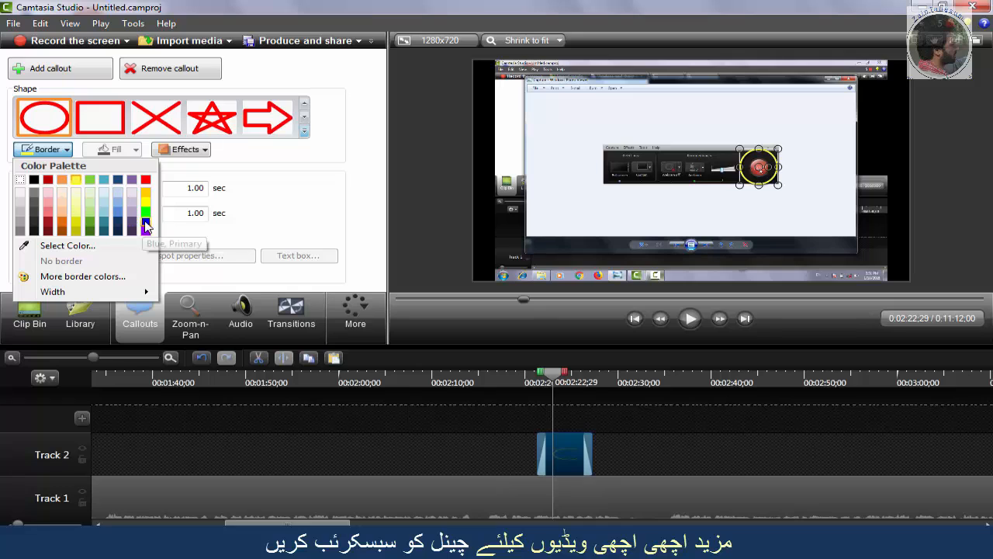
pyautogui.click(146, 212)
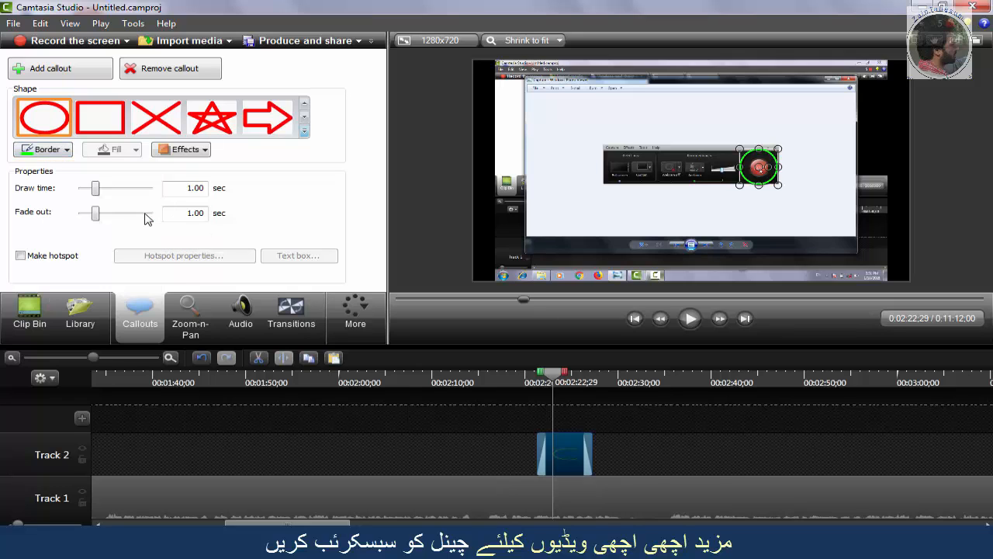
pyautogui.click(70, 152)
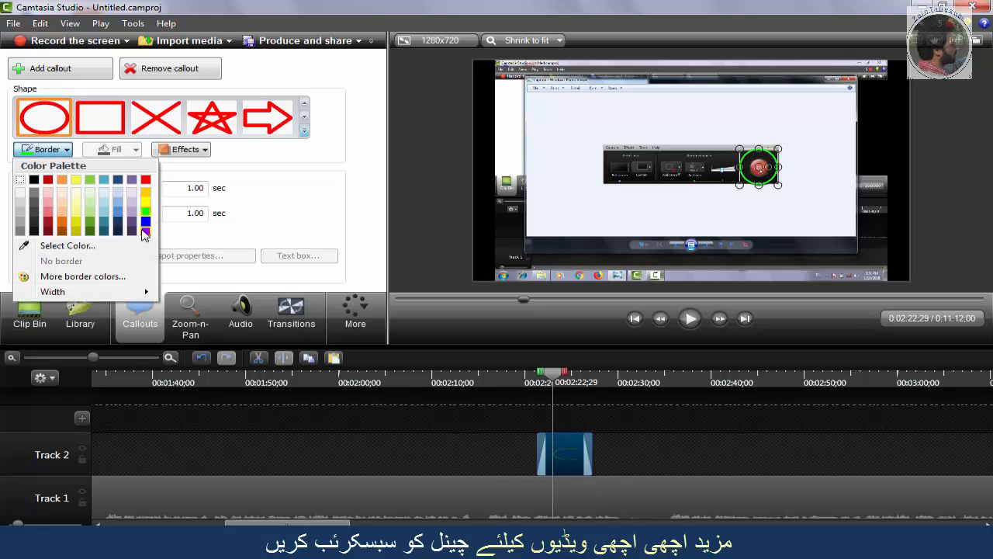
pyautogui.click(145, 232)
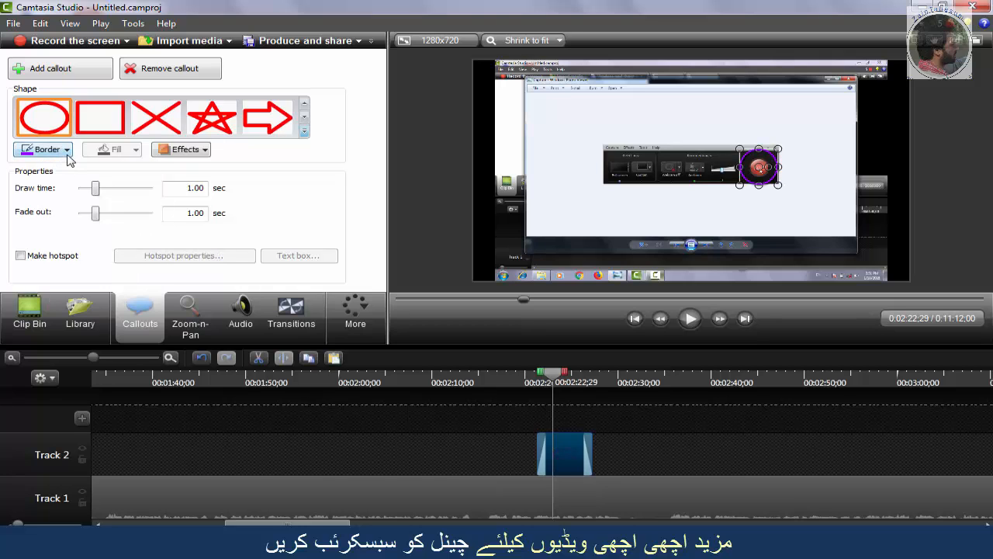
# - Set the ellipse callout's border to a custom blue with hue 239, saturation 243 and value 255
pyautogui.click(68, 152)
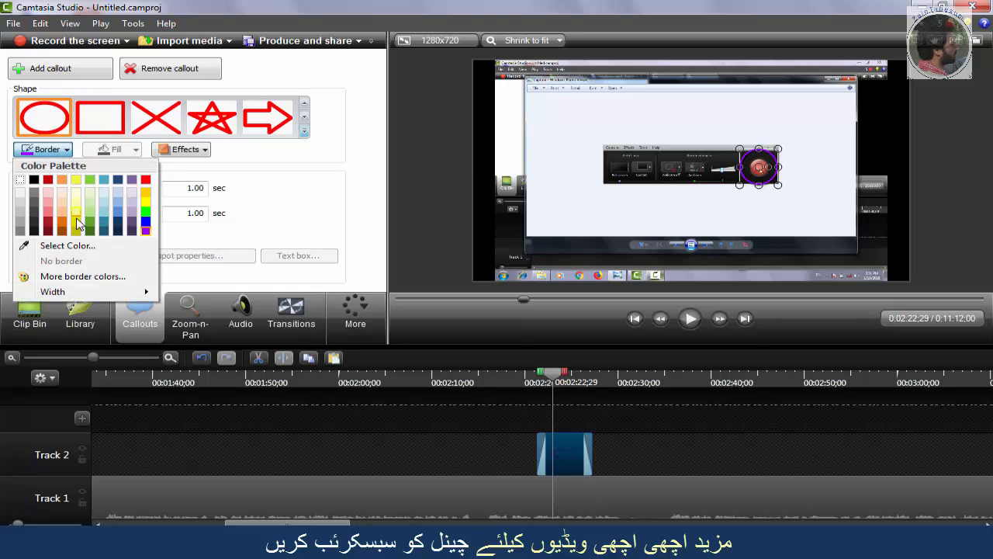
pyautogui.click(76, 278)
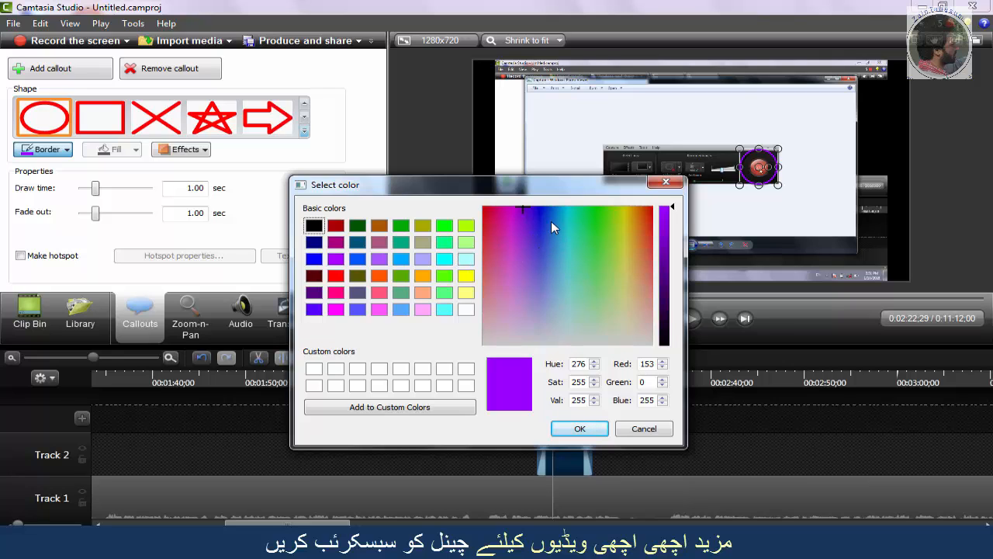
pyautogui.click(541, 212)
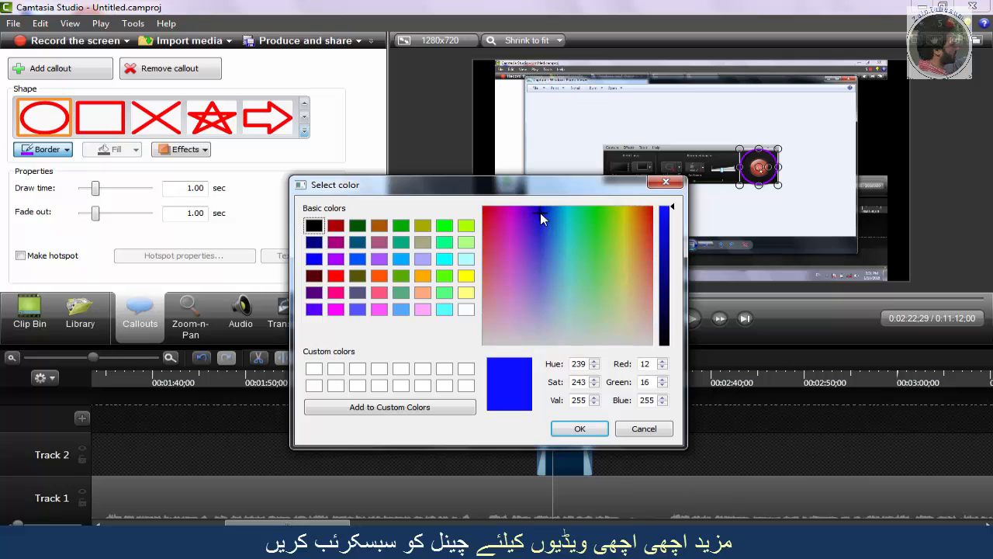
pyautogui.click(579, 432)
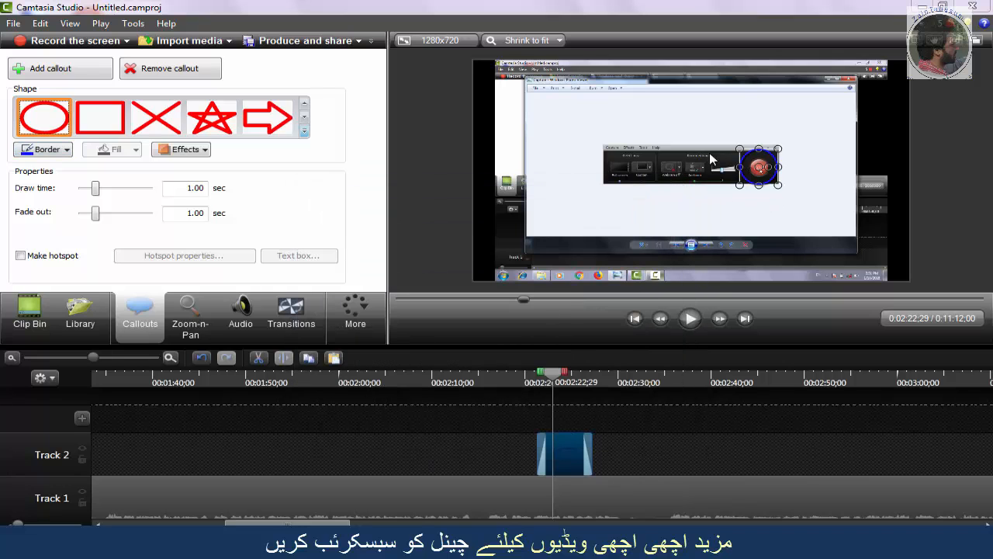
# - Check the ellipse callout's effects and delete the callout from Track 2
pyautogui.click(201, 152)
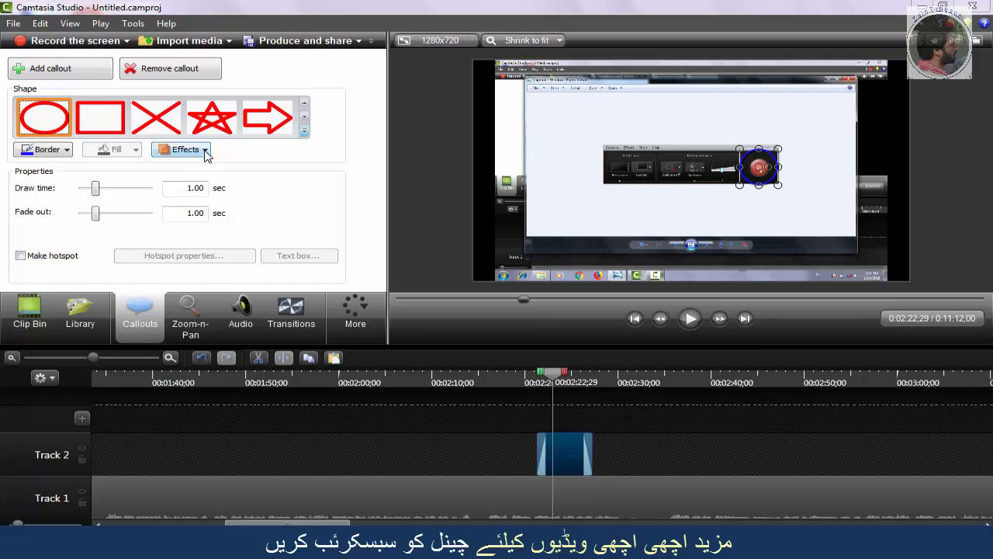
pyautogui.click(367, 151)
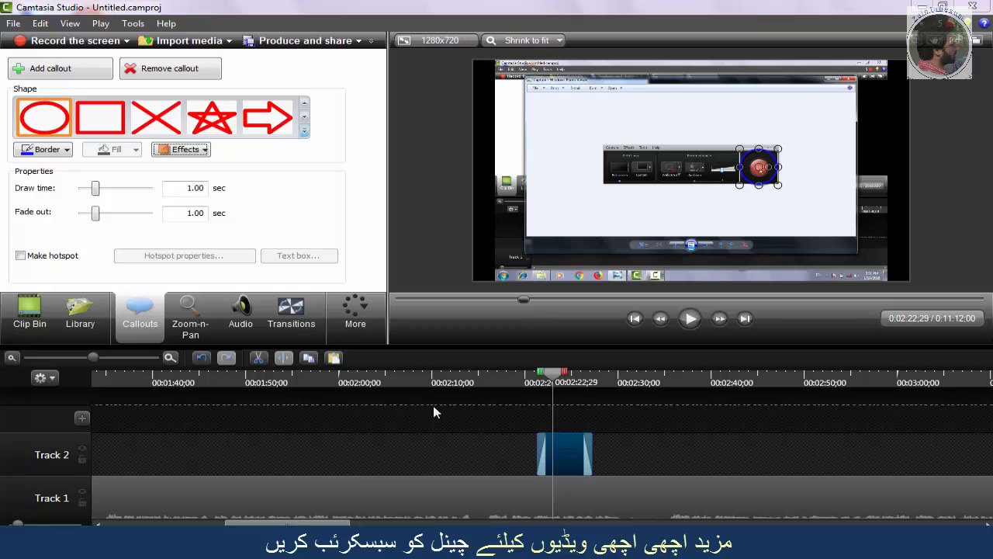
pyautogui.rightClick(557, 450)
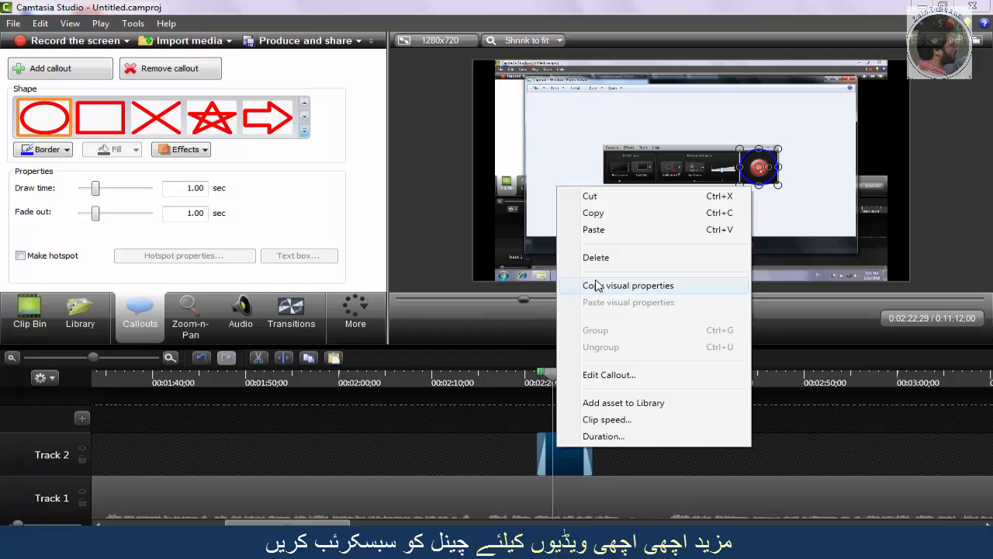
pyautogui.click(594, 257)
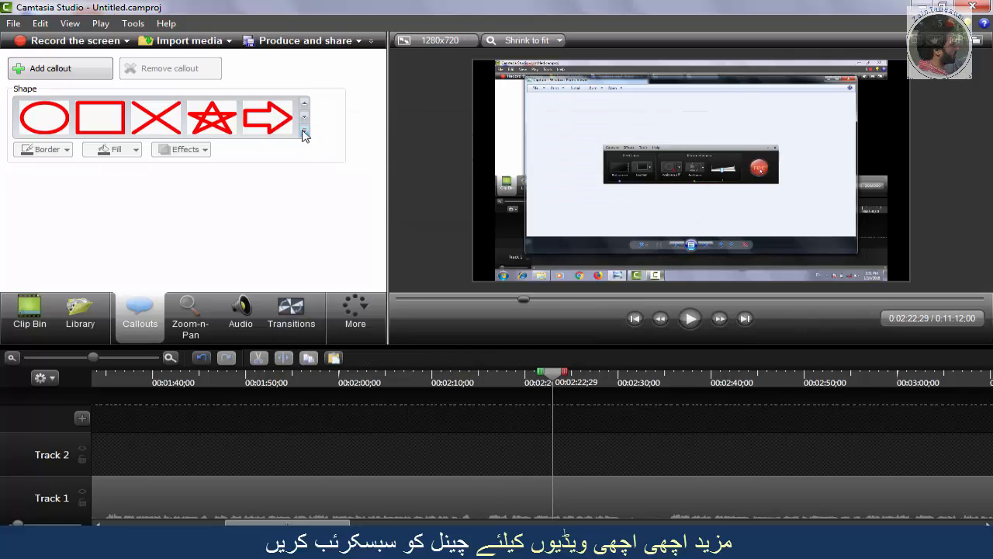
# - Add the curved arrow callout at 0:02:22;29 and shrink, rotate and position it so its tip points at the red record button
pyautogui.click(304, 132)
pyautogui.click(99, 257)
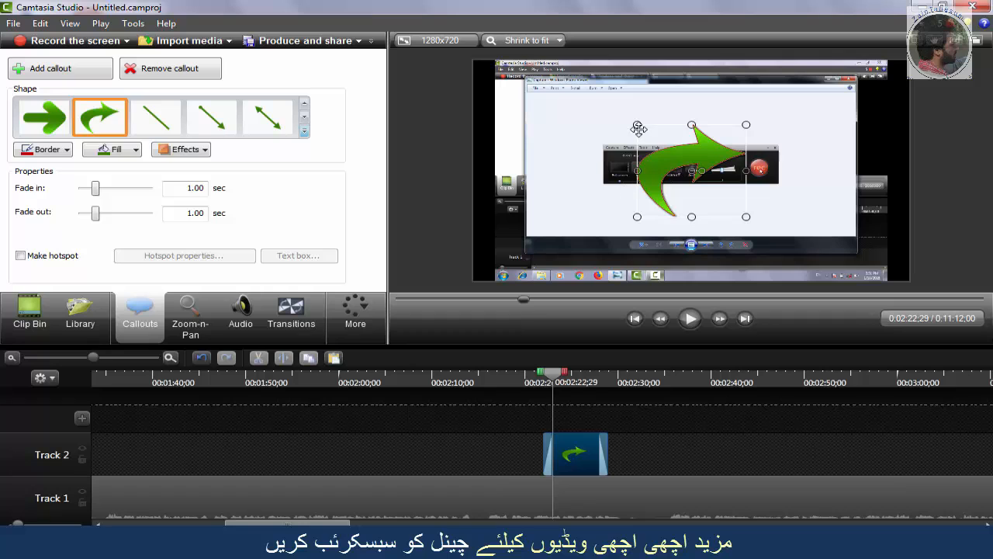
pyautogui.moveTo(637, 124); pyautogui.dragTo(651, 156)
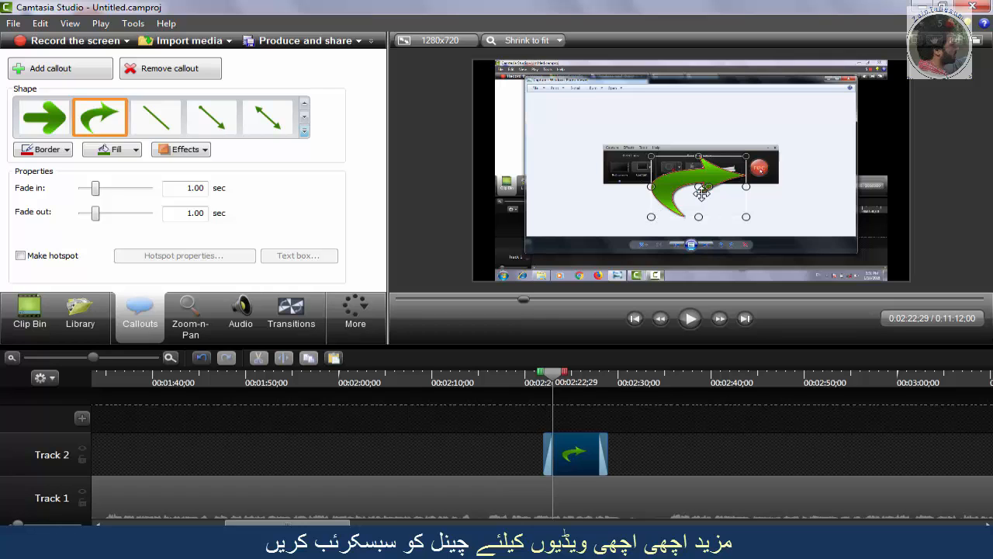
pyautogui.moveTo(709, 186); pyautogui.dragTo(676, 147)
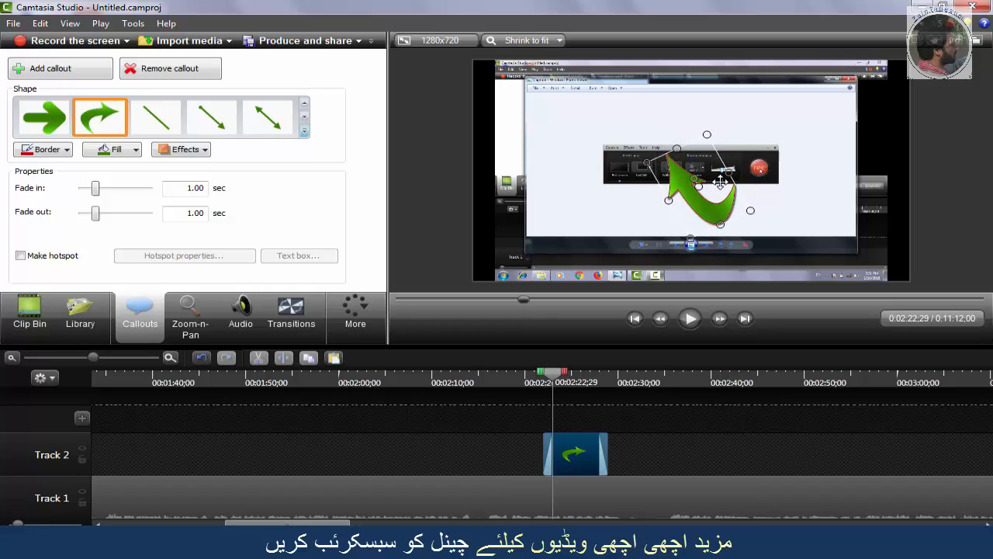
pyautogui.moveTo(720, 186); pyautogui.dragTo(817, 207)
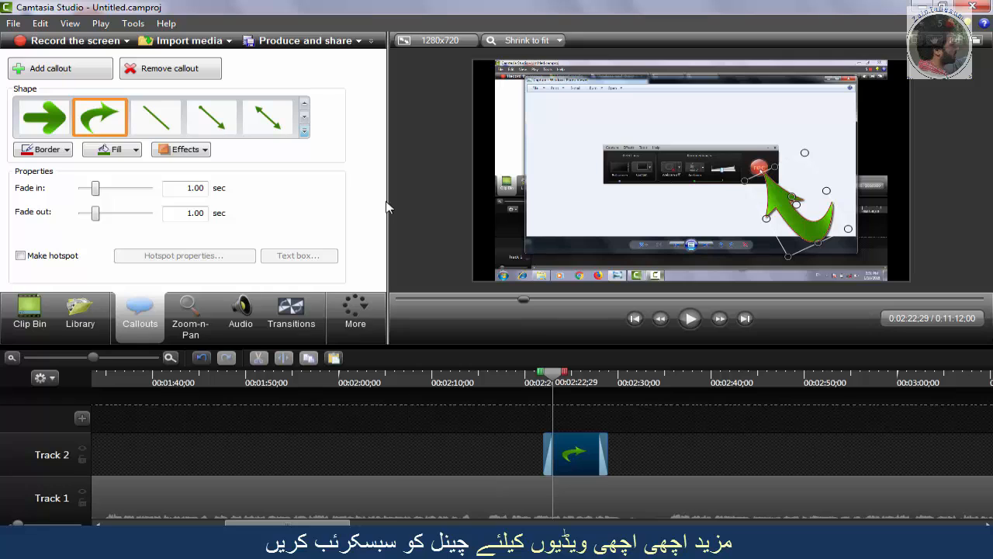
# - Try an orange (Darker 25%) fill on the curved arrow, and finish with a darker teal fill
pyautogui.click(135, 149)
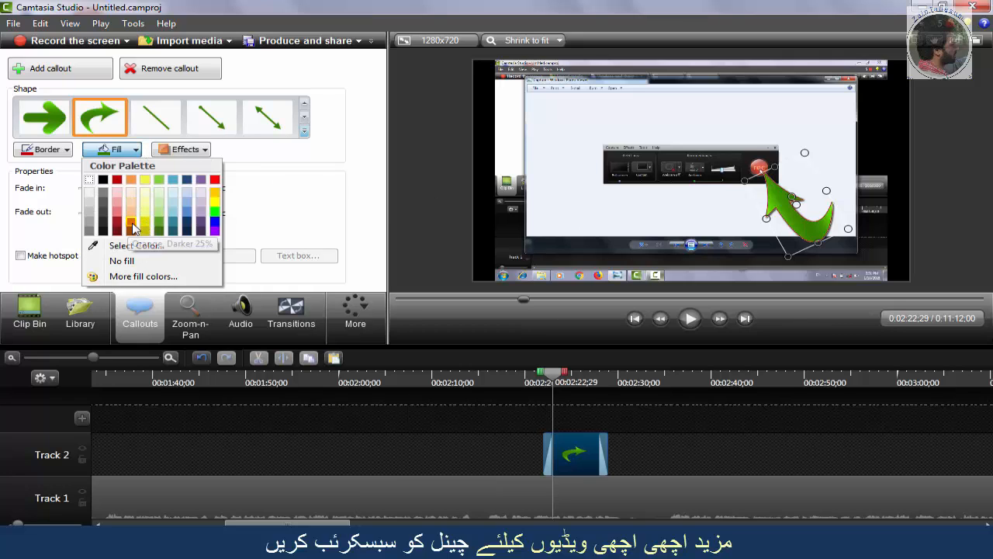
pyautogui.click(134, 226)
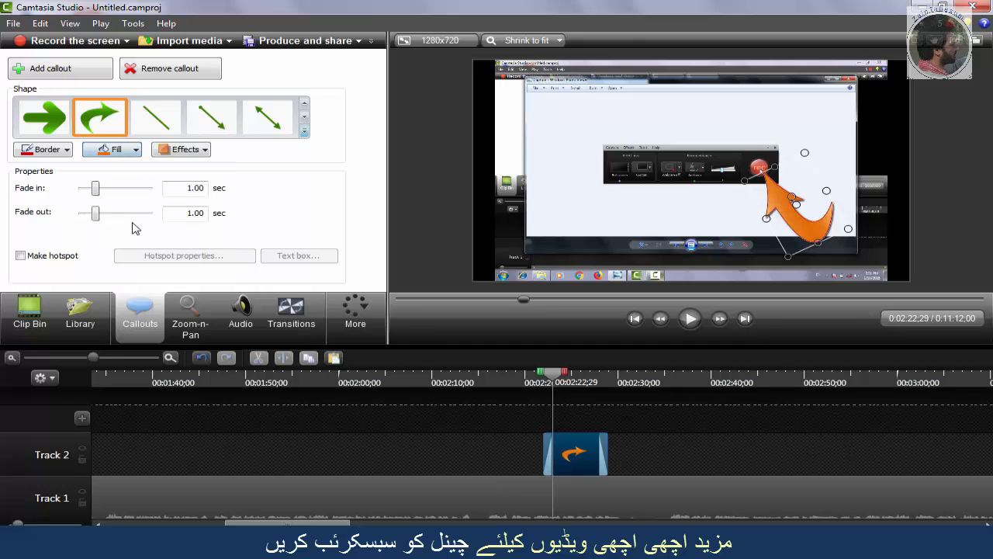
pyautogui.click(138, 150)
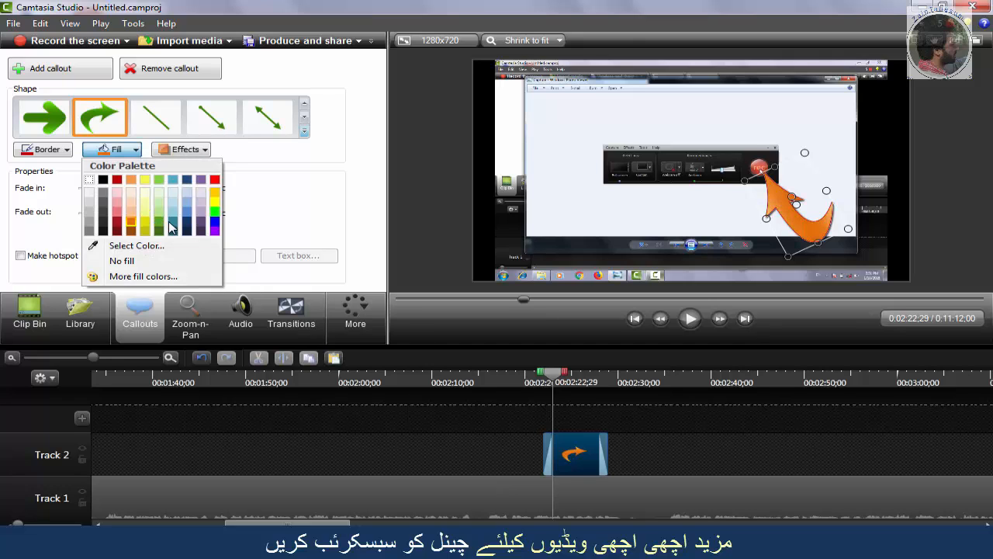
pyautogui.click(172, 224)
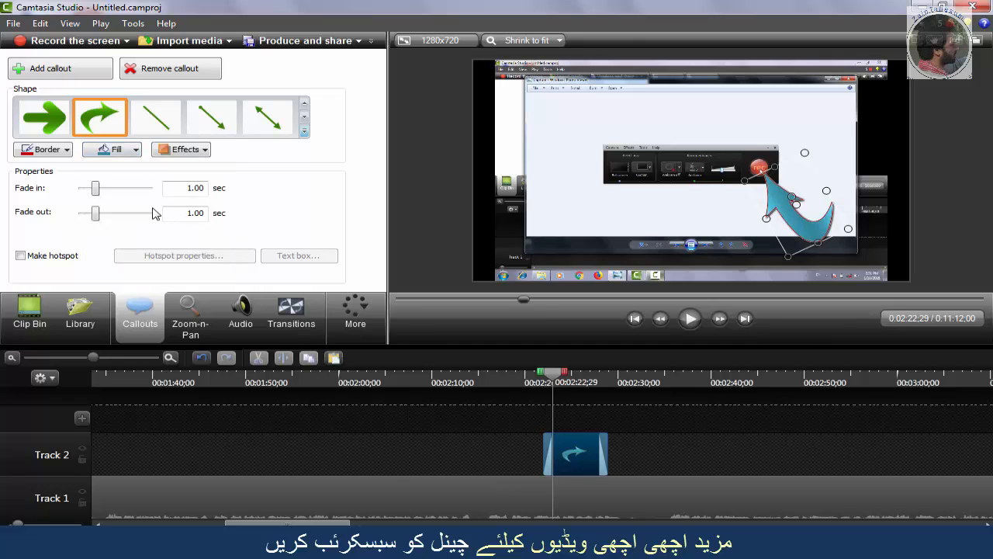
# - Apply the last preset in the effect styles to the curved arrow callout
pyautogui.click(69, 152)
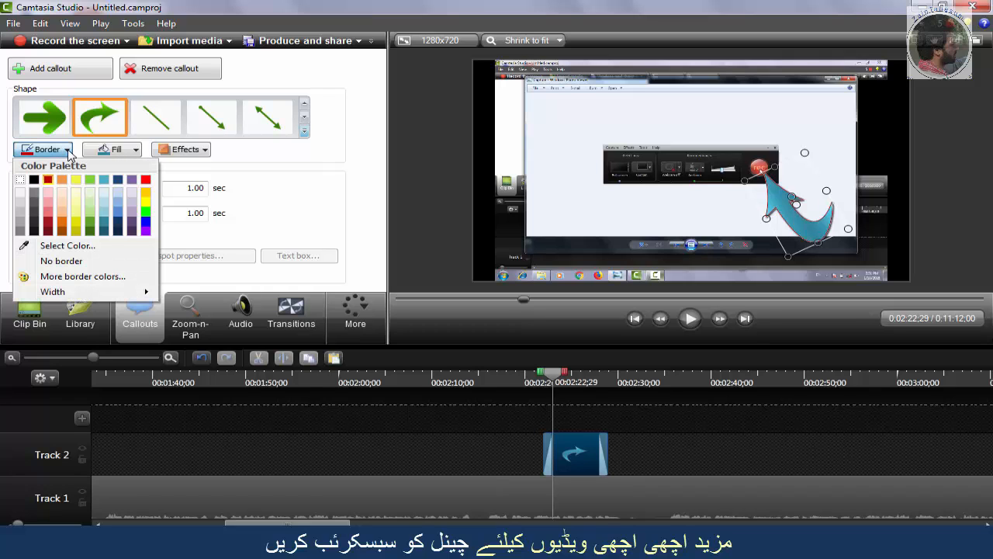
pyautogui.click(207, 150)
pyautogui.click(207, 150)
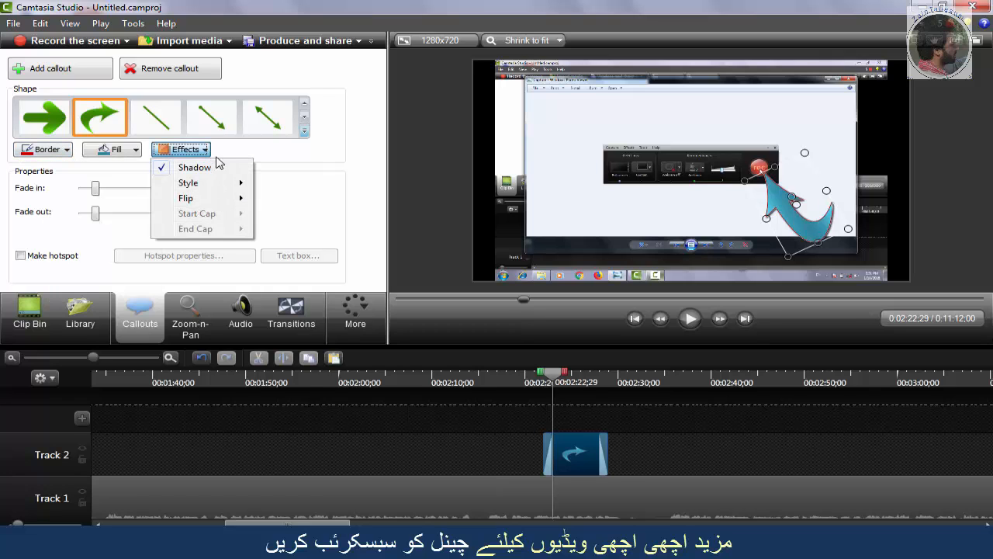
pyautogui.moveTo(243, 186)
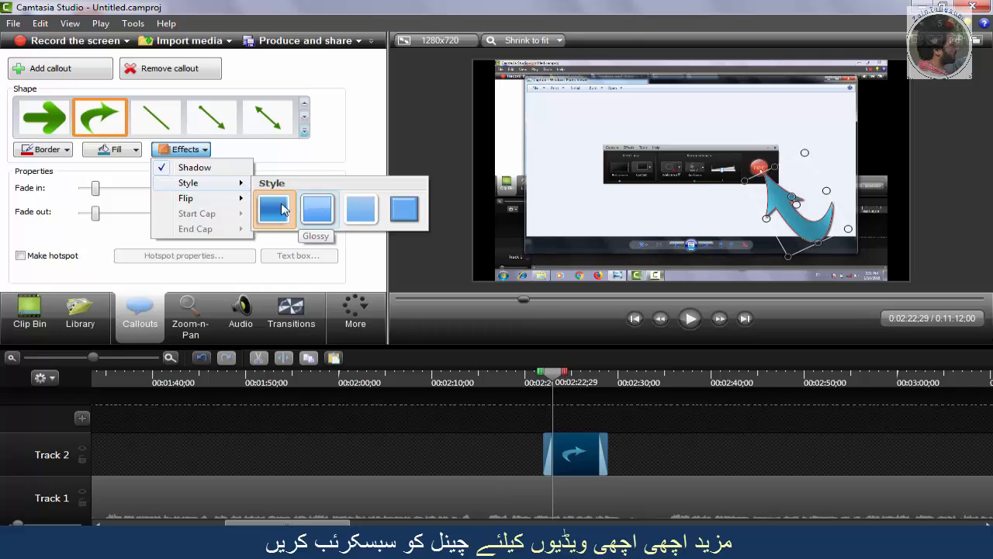
pyautogui.click(407, 210)
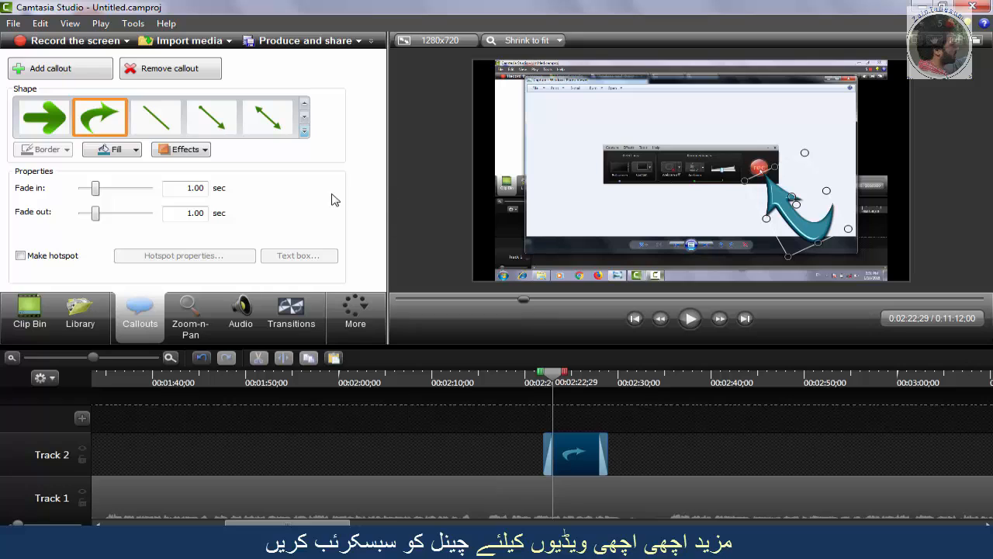
pyautogui.click(207, 153)
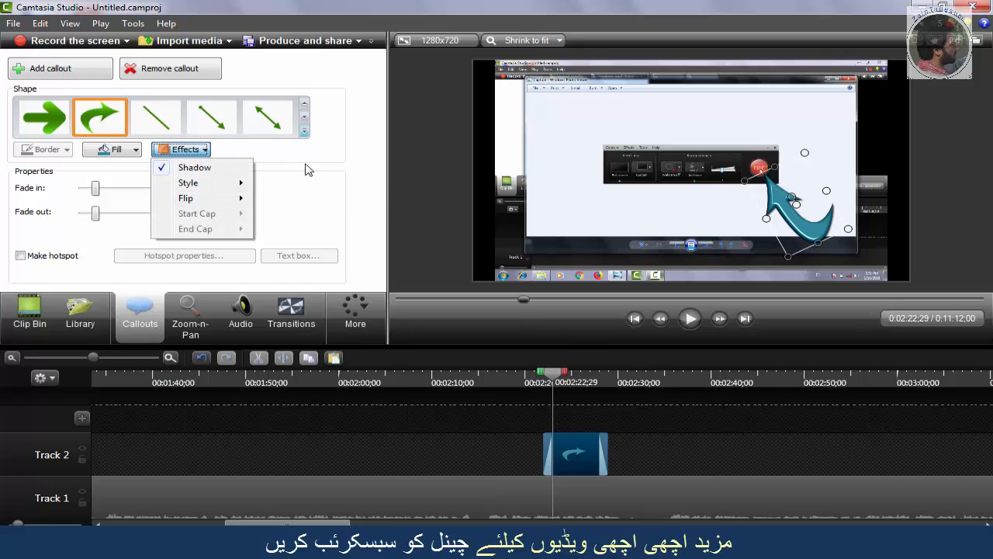
pyautogui.click(355, 160)
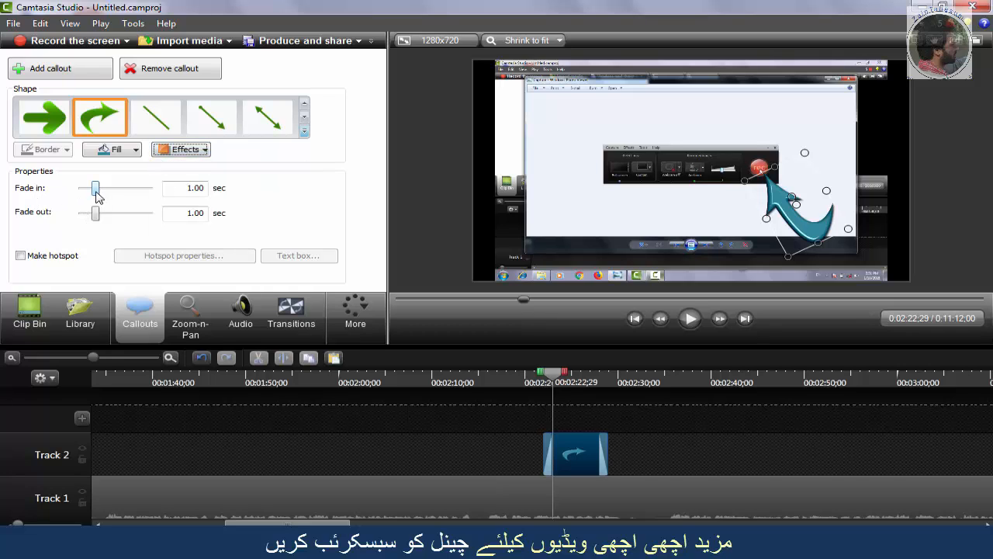
# - Set the curved arrow callout's fade-in to 2.80 seconds and preview it from 0:02:20;05
pyautogui.moveTo(95, 194); pyautogui.dragTo(121, 197)
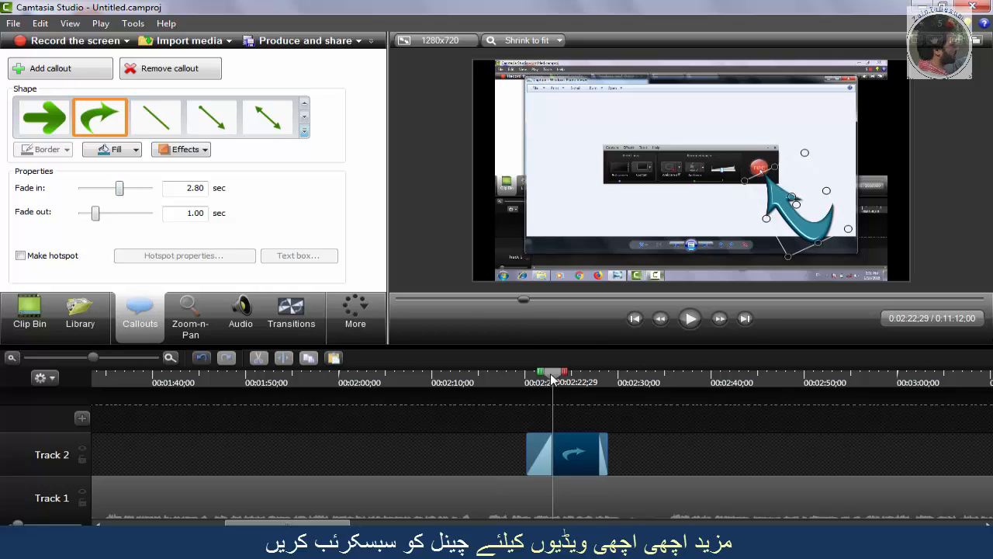
pyautogui.moveTo(553, 378); pyautogui.dragTo(526, 377)
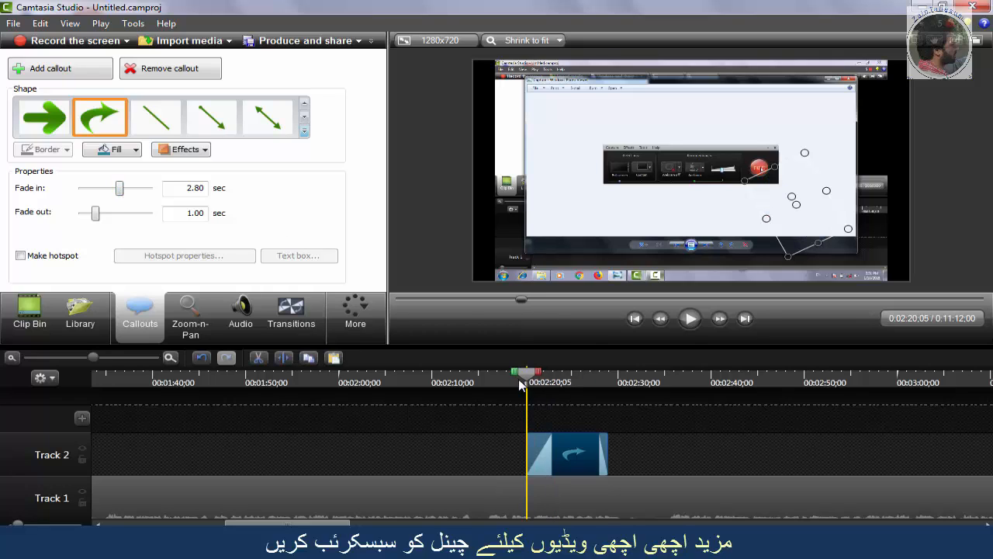
pyautogui.click(693, 325)
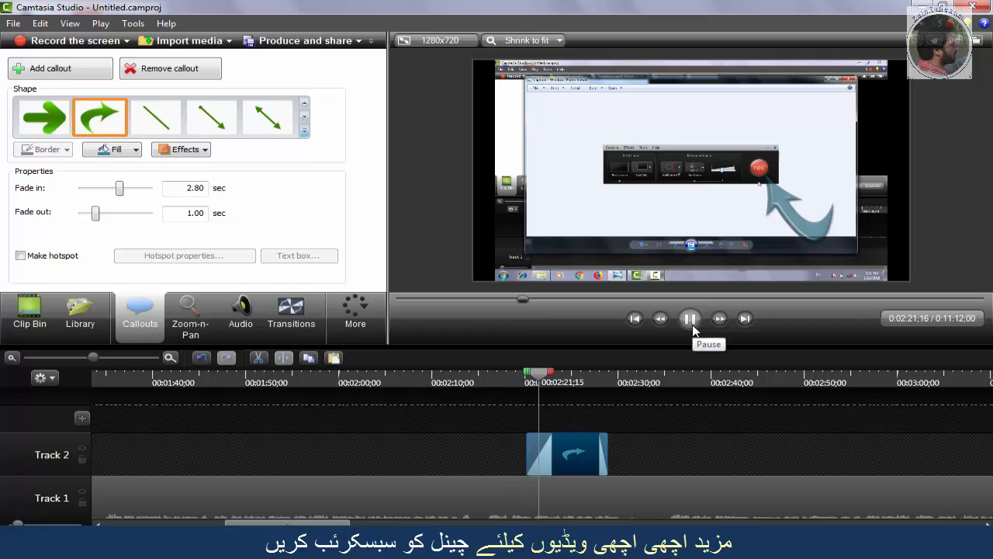
pyautogui.click(691, 320)
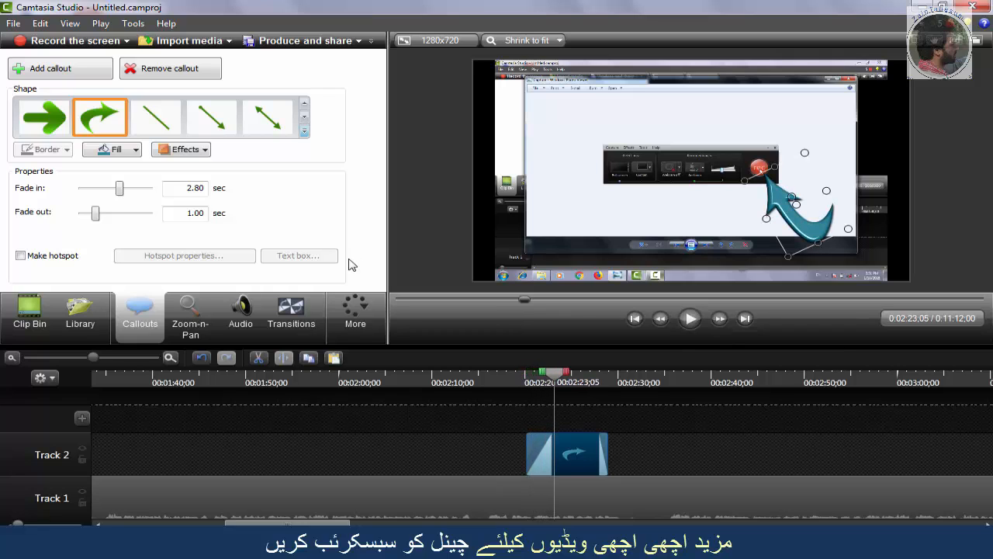
# - Set the curved arrow callout's fade-in to 0.53 seconds and preview it from 0:02:21;22
pyautogui.moveTo(120, 197); pyautogui.dragTo(82, 197)
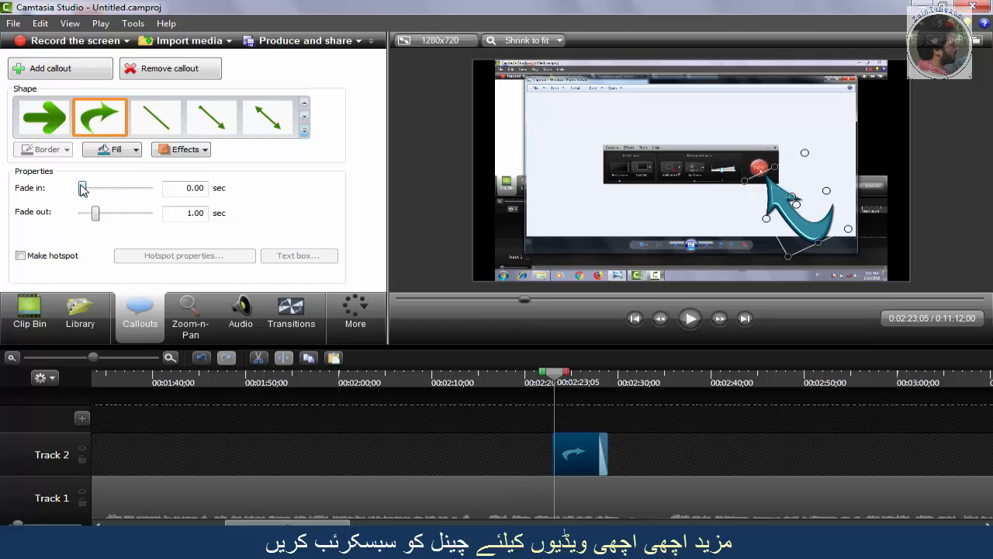
pyautogui.moveTo(82, 188); pyautogui.dragTo(90, 188)
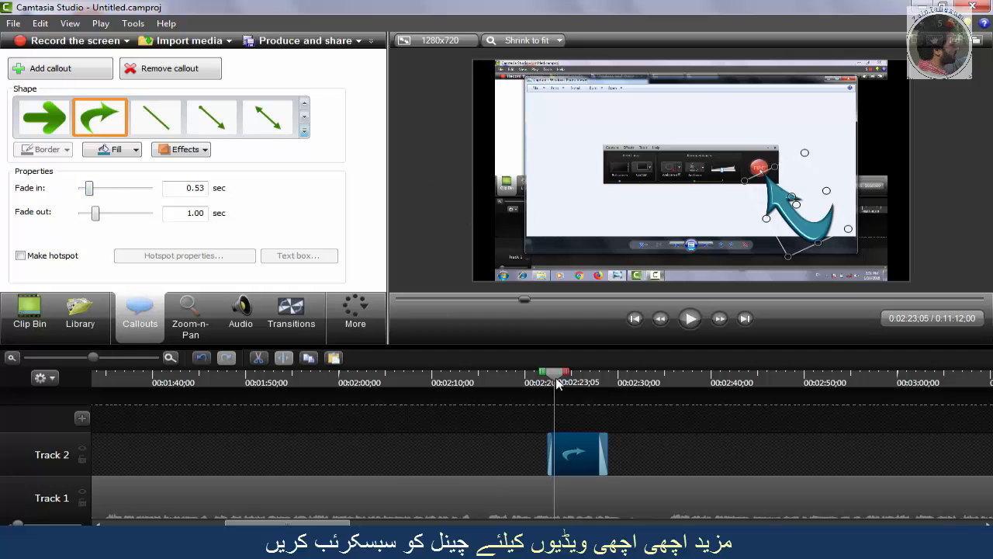
pyautogui.moveTo(557, 384); pyautogui.dragTo(542, 384)
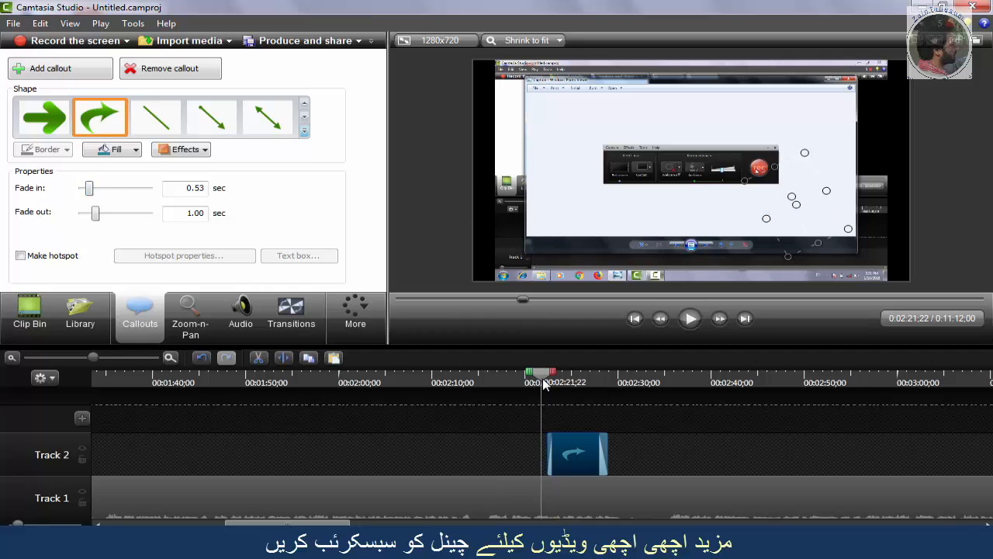
pyautogui.click(685, 321)
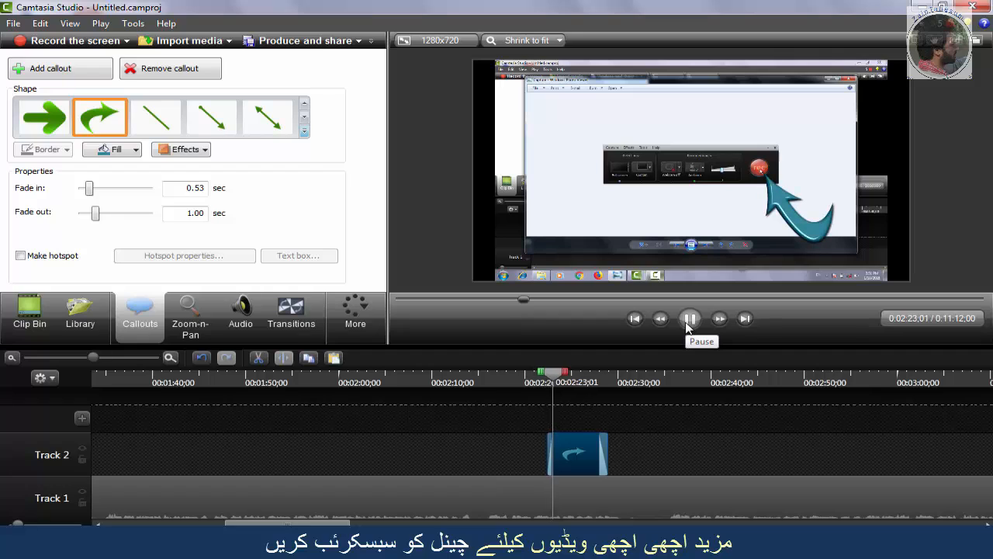
pyautogui.click(687, 320)
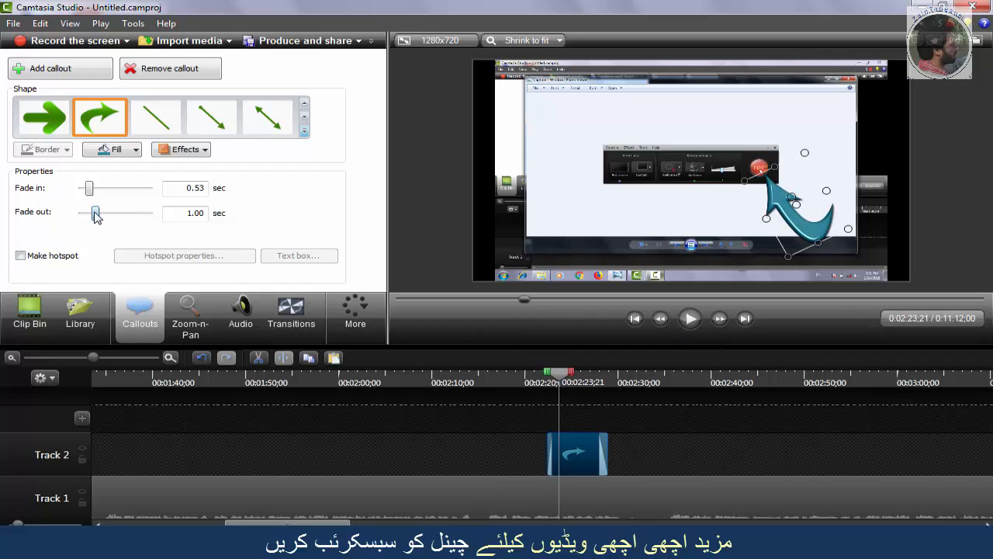
pyautogui.moveTo(95, 216)
pyautogui.mouseDown()
pyautogui.moveTo(118, 218)
pyautogui.moveTo(83, 223)
pyautogui.moveTo(93, 223)
pyautogui.mouseUp()
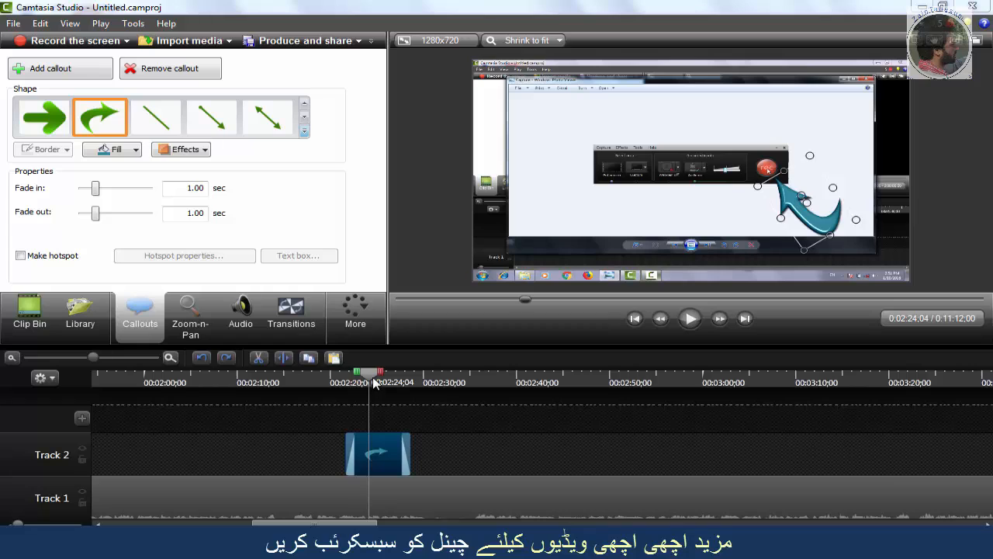
pyautogui.moveTo(372, 378); pyautogui.dragTo(453, 380)
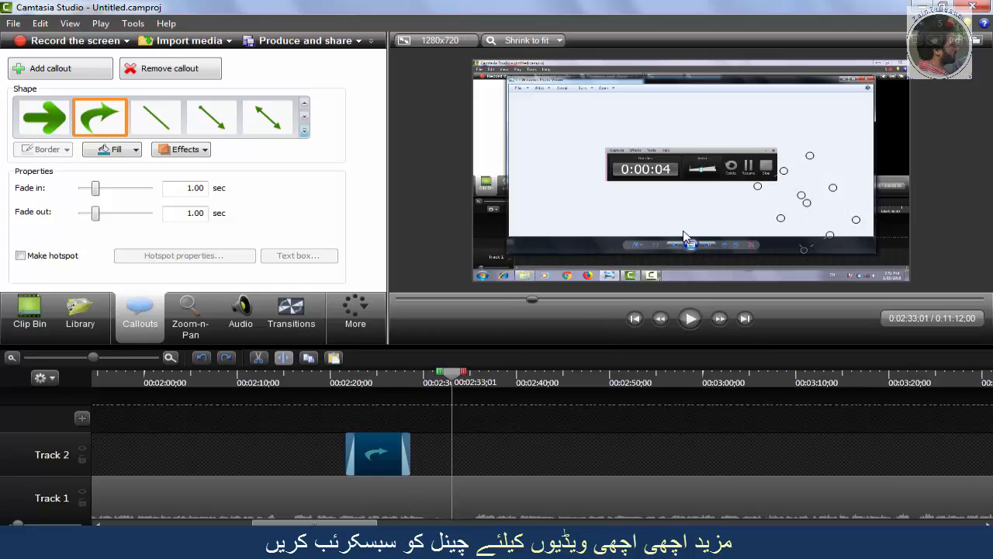
pyautogui.click(303, 132)
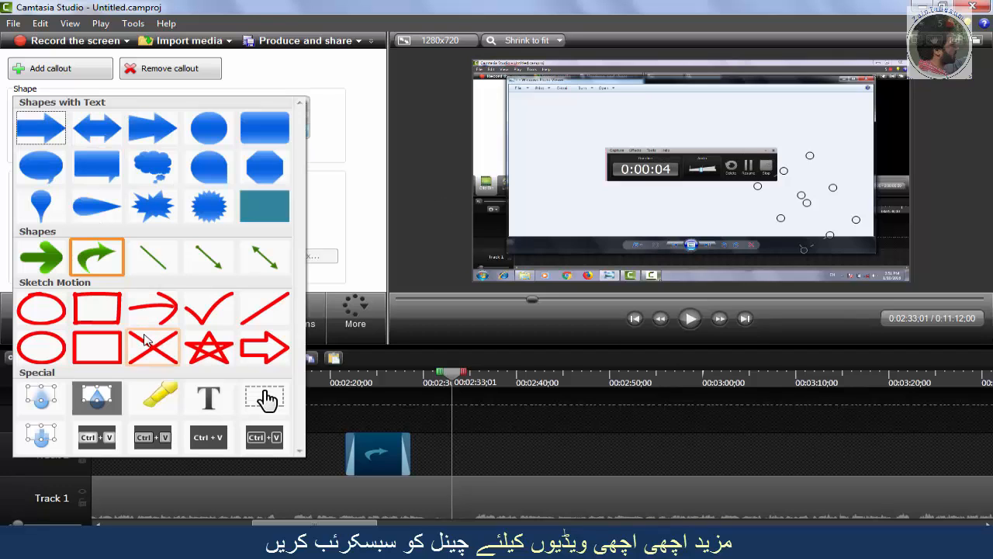
pyautogui.click(109, 353)
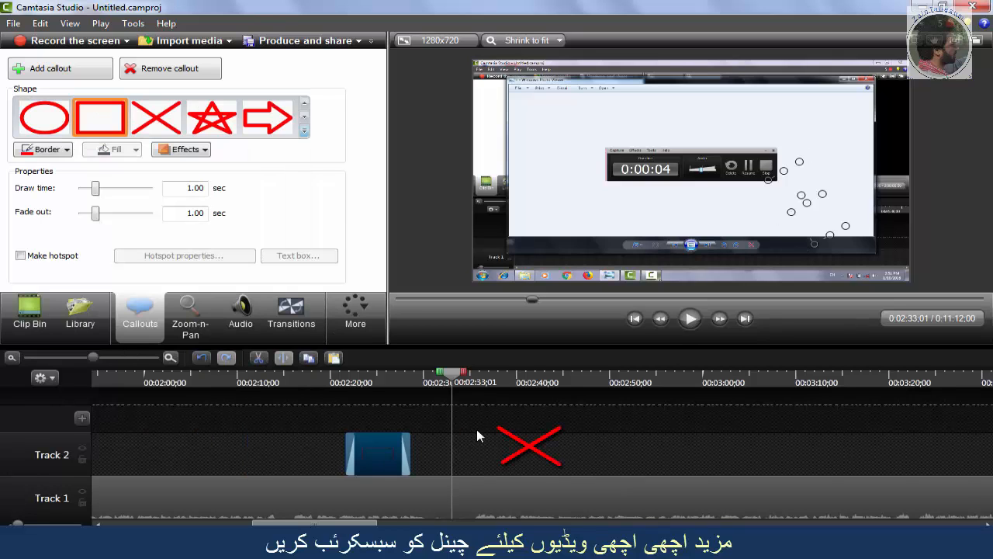
pyautogui.click(370, 458)
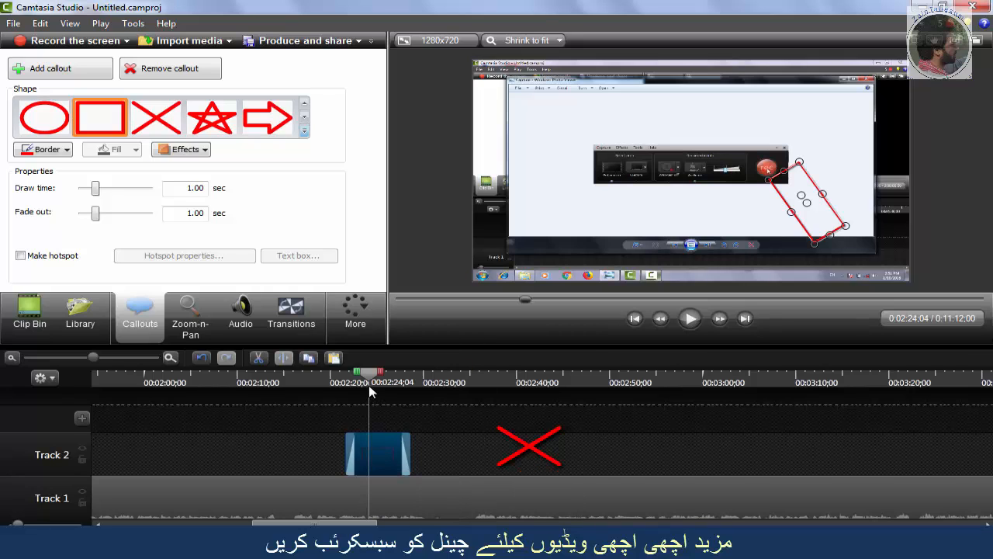
pyautogui.moveTo(369, 384); pyautogui.dragTo(429, 386)
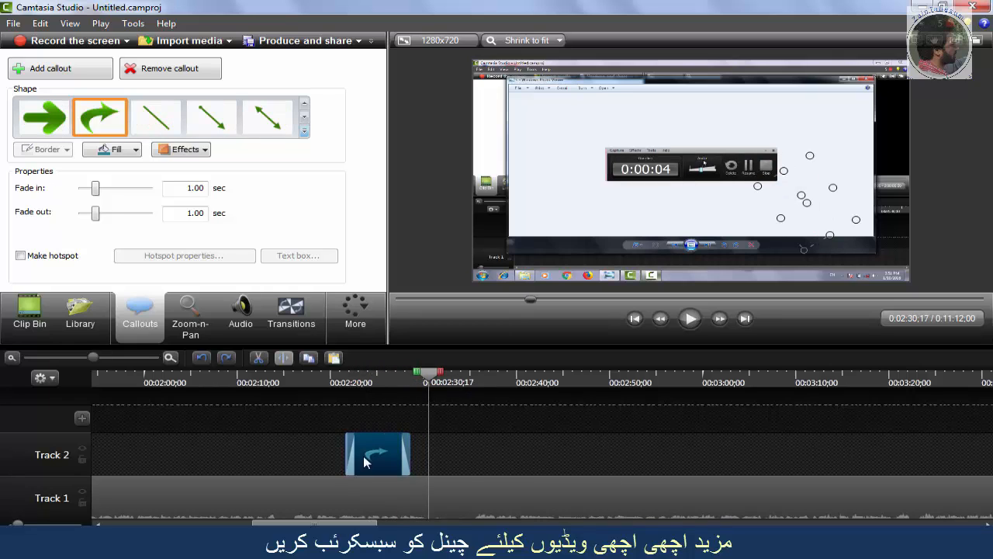
# - Deselect the curved arrow callout and add a separate sketch motion rectangle callout at 0:02:30;17 on Track 2
pyautogui.click(498, 447)
pyautogui.click(305, 134)
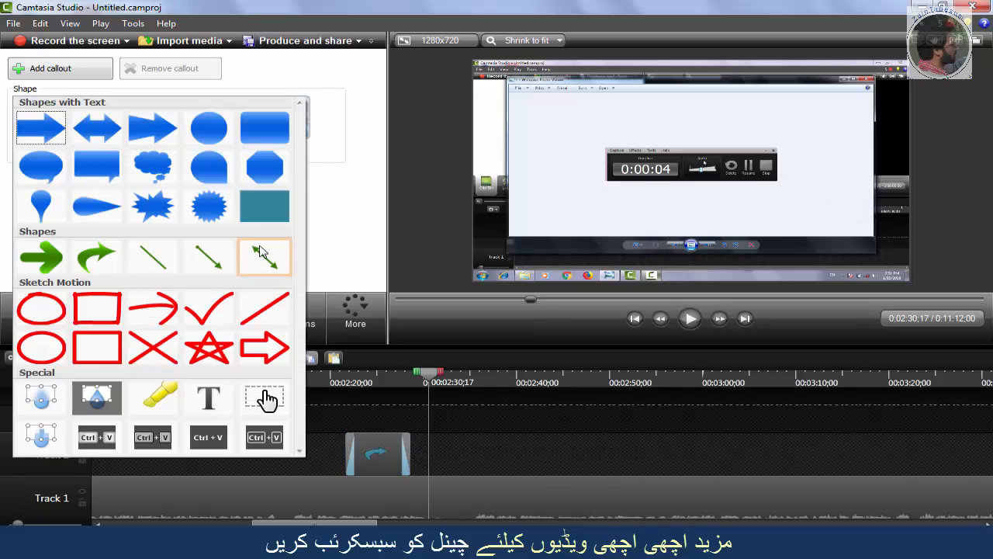
pyautogui.click(97, 347)
pyautogui.moveTo(429, 376); pyautogui.dragTo(456, 381)
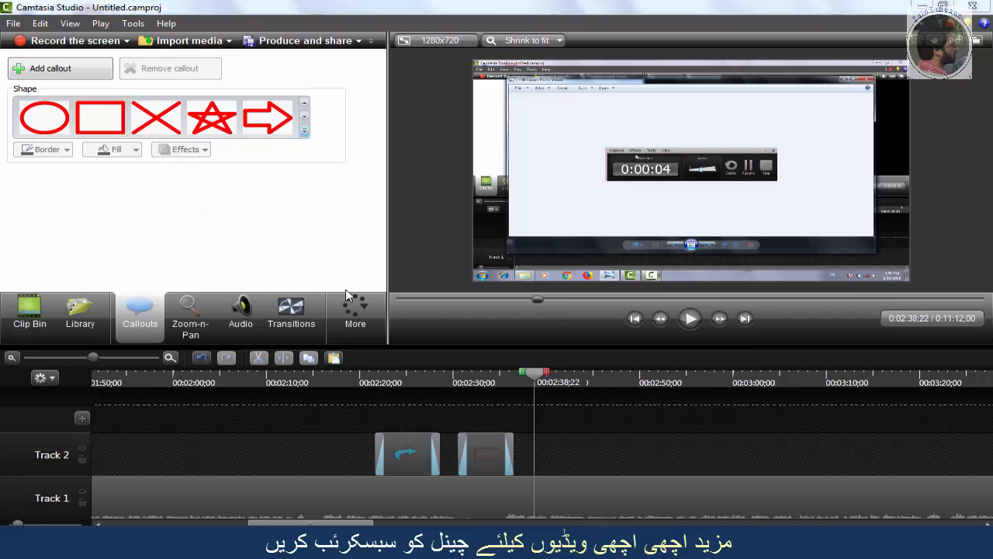
# - Add a Blur callout at 0:02:38;22 and resize it to cover the whole recorder toolbar closely
pyautogui.click(305, 134)
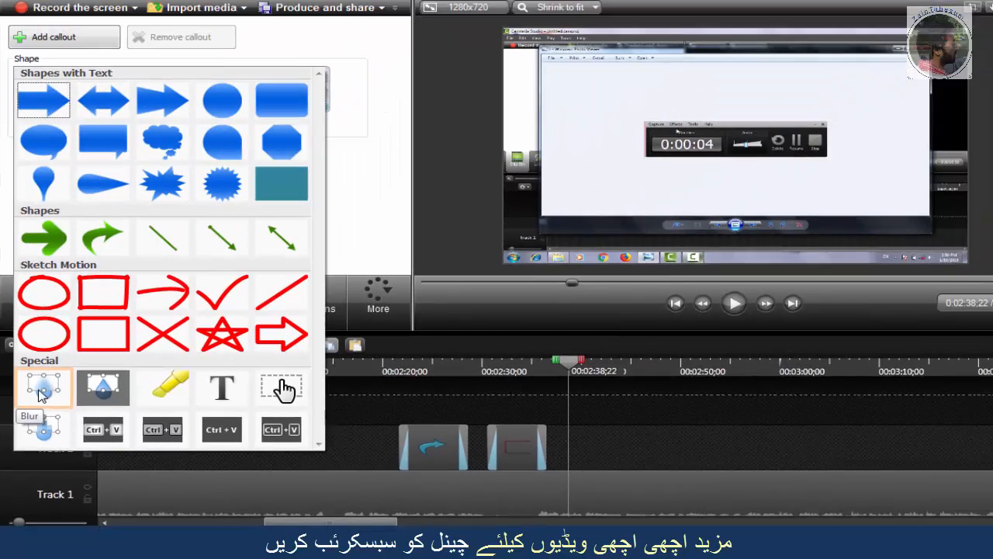
pyautogui.click(40, 394)
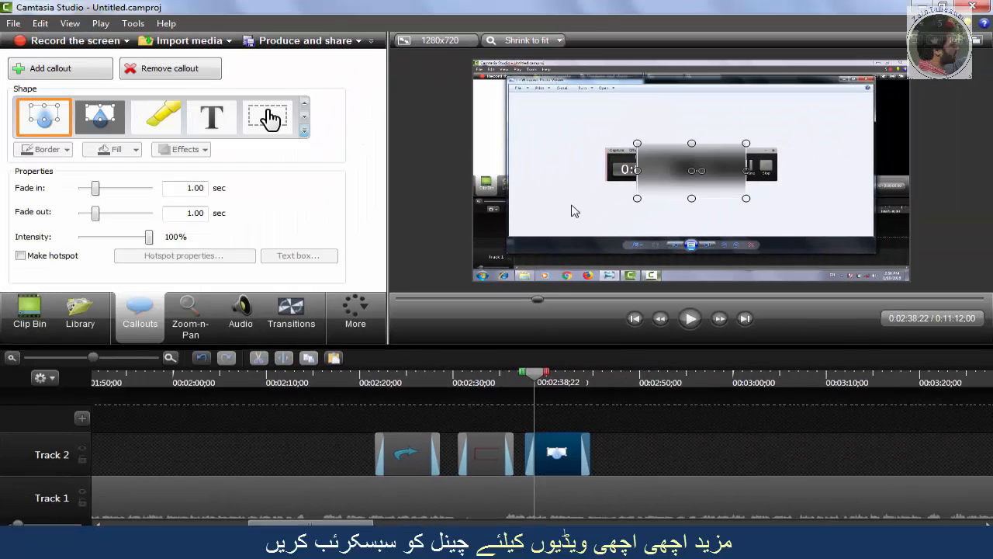
pyautogui.moveTo(637, 170); pyautogui.dragTo(606, 172)
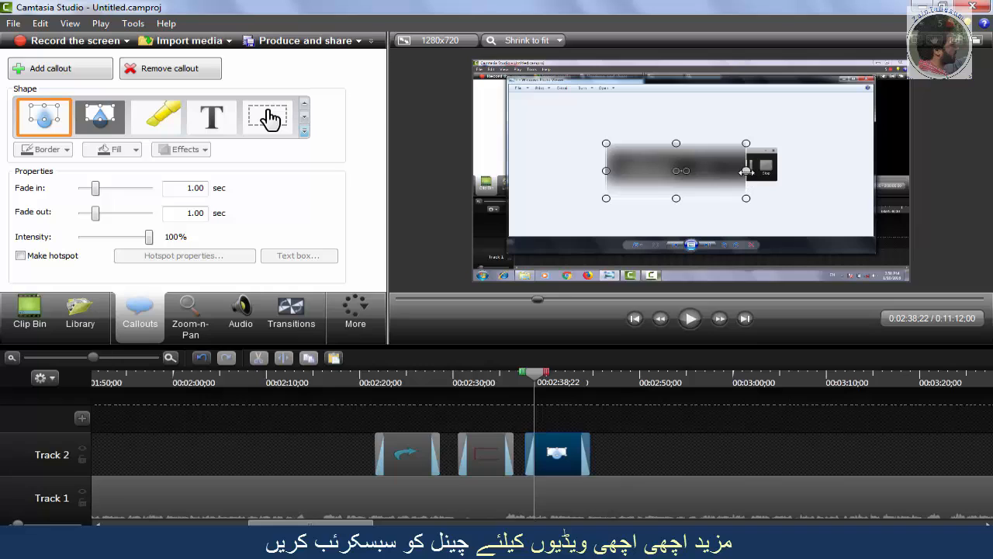
pyautogui.moveTo(747, 171); pyautogui.dragTo(789, 170)
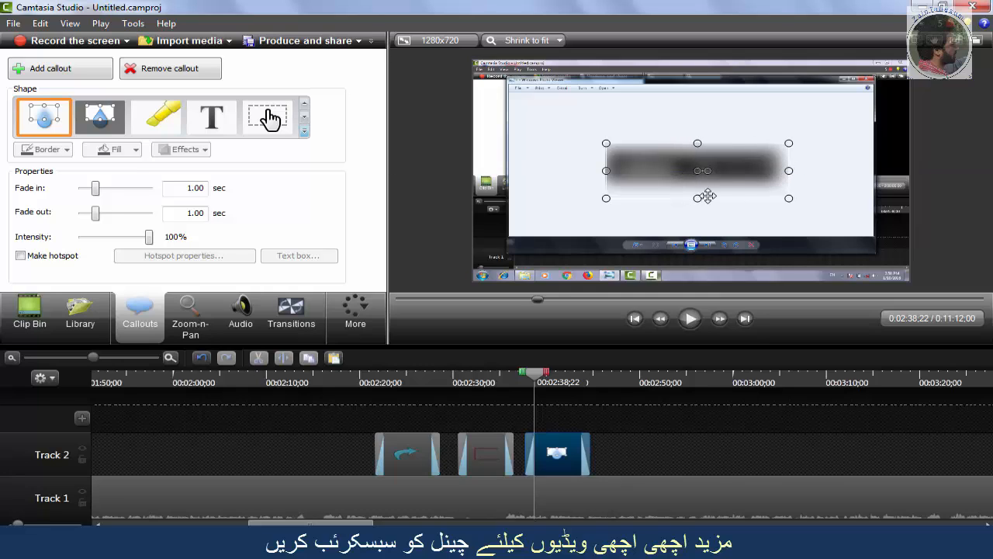
pyautogui.moveTo(699, 198); pyautogui.dragTo(699, 187)
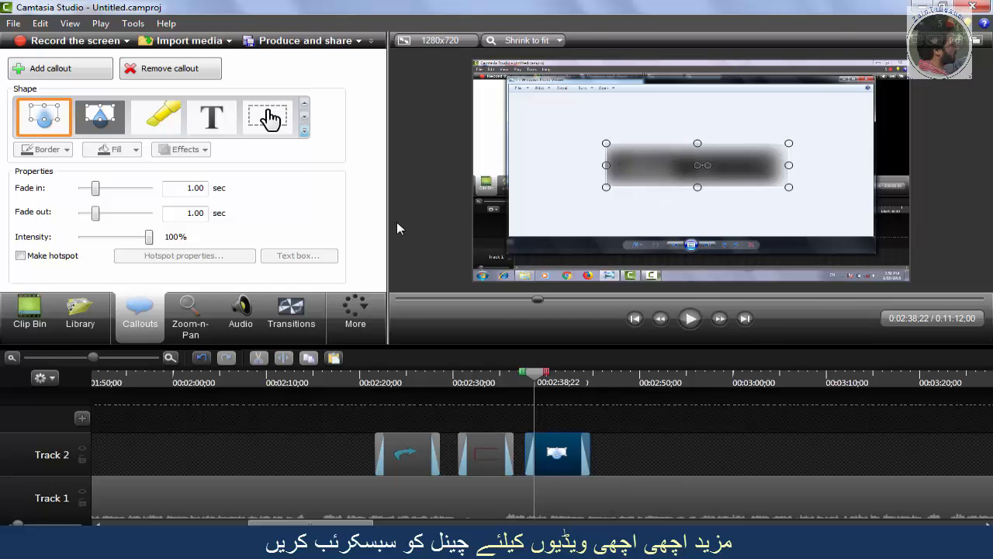
# - Set the Blur callout's intensity to 63% and try extending the end of its clip on Track 2
pyautogui.moveTo(149, 237); pyautogui.dragTo(124, 256)
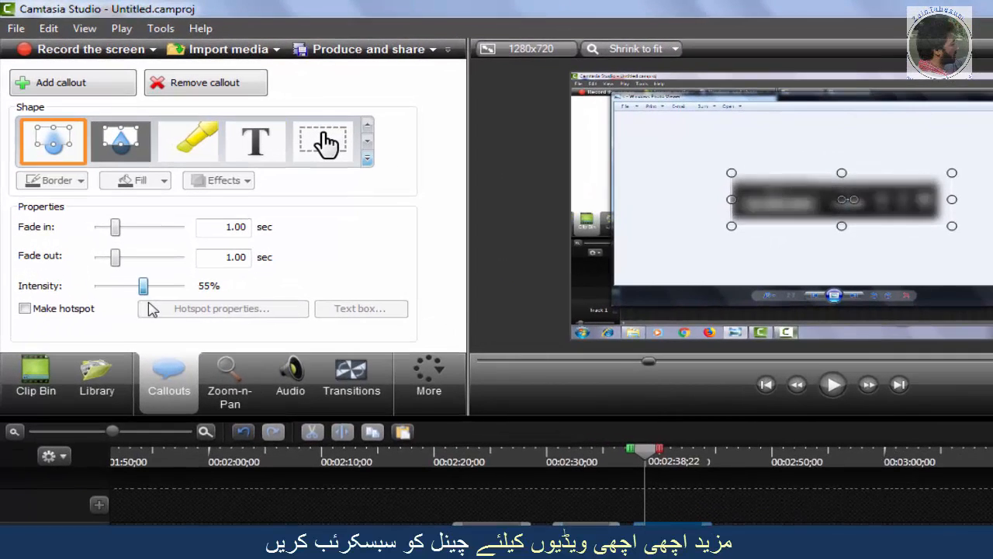
pyautogui.moveTo(149, 304)
pyautogui.mouseDown()
pyautogui.moveTo(135, 305)
pyautogui.moveTo(150, 313)
pyautogui.mouseUp()
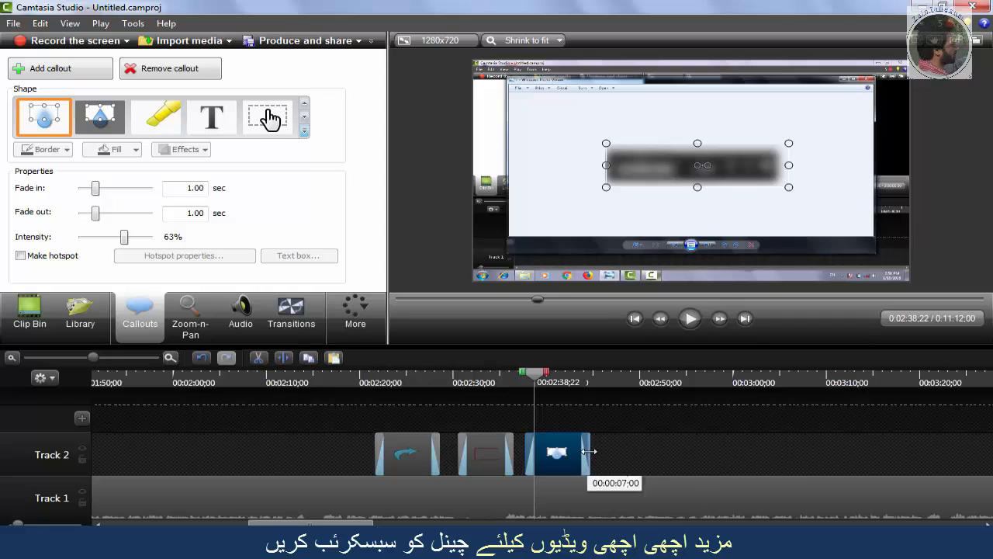
pyautogui.moveTo(590, 452); pyautogui.dragTo(737, 466)
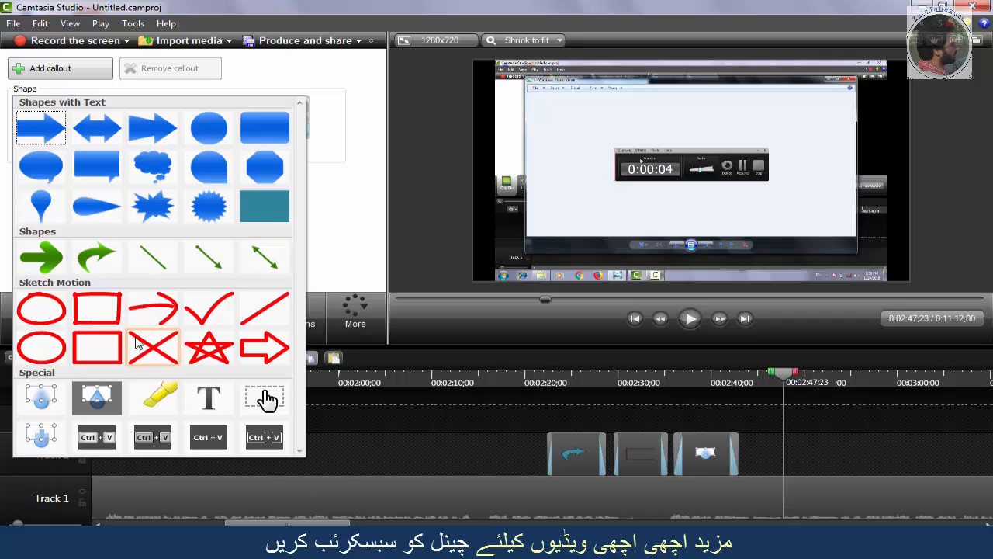
# - Add a Spotlight callout at 0:02:47;23 and widen it on both sides to frame the recorder toolbar
pyautogui.click(94, 398)
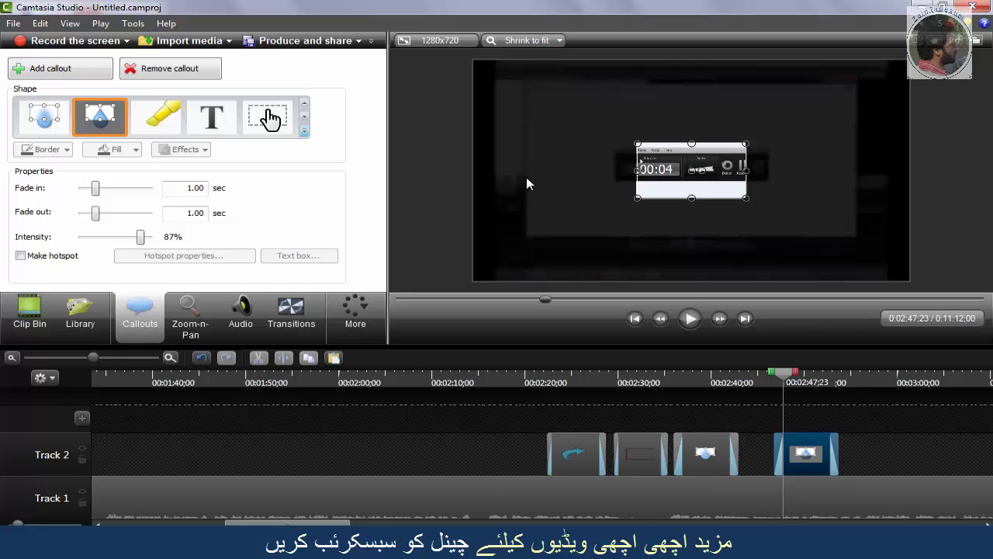
pyautogui.moveTo(639, 173); pyautogui.dragTo(615, 169)
pyautogui.moveTo(737, 170); pyautogui.dragTo(773, 169)
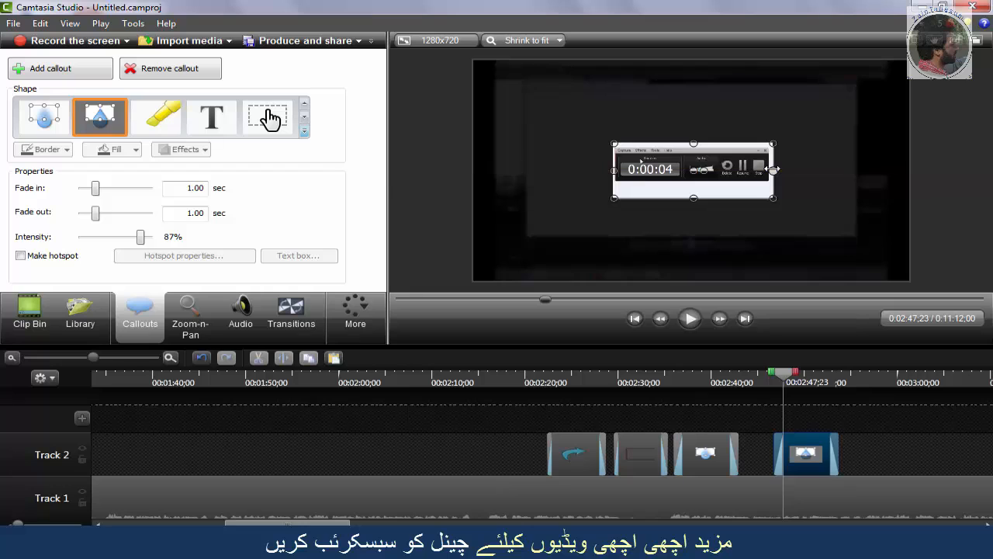
pyautogui.moveTo(694, 172)
pyautogui.mouseDown()
pyautogui.moveTo(533, 91)
pyautogui.moveTo(814, 95)
pyautogui.moveTo(837, 128)
pyautogui.moveTo(734, 199)
pyautogui.moveTo(701, 171)
pyautogui.mouseUp()
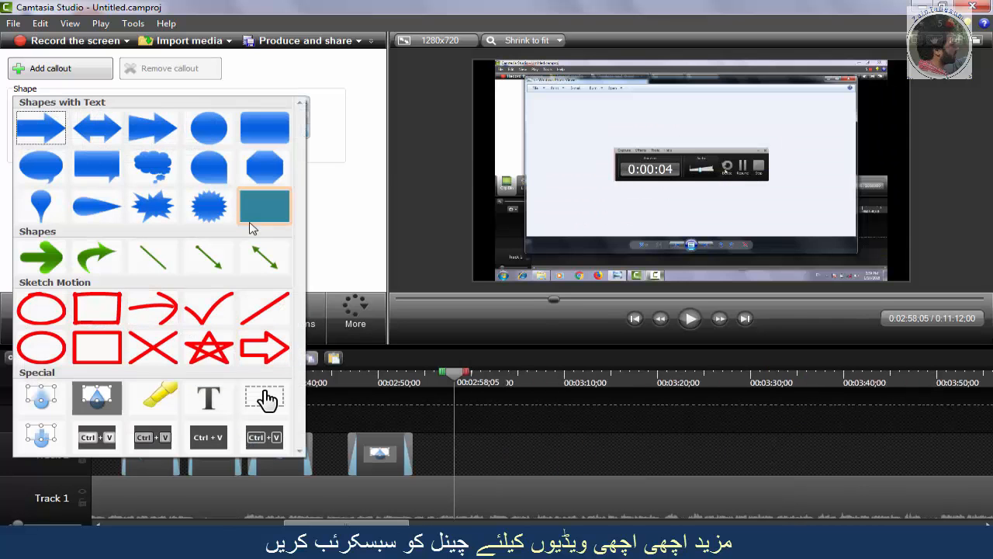
# - Add a Highlight callout at 0:02:58;05, widen it on both sides and reposition it over the recorder toolbar
pyautogui.click(155, 401)
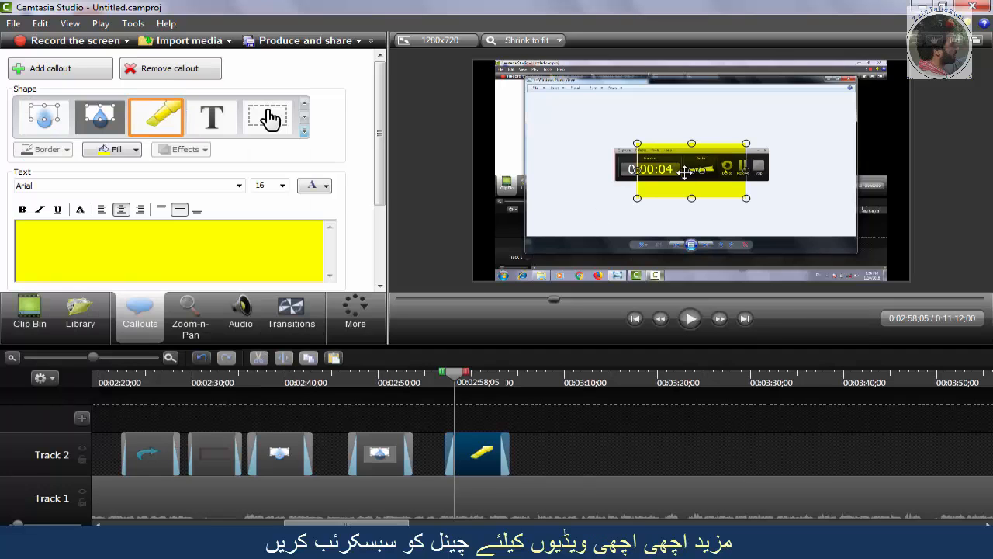
pyautogui.moveTo(635, 169); pyautogui.dragTo(610, 169)
pyautogui.moveTo(745, 167); pyautogui.dragTo(776, 170)
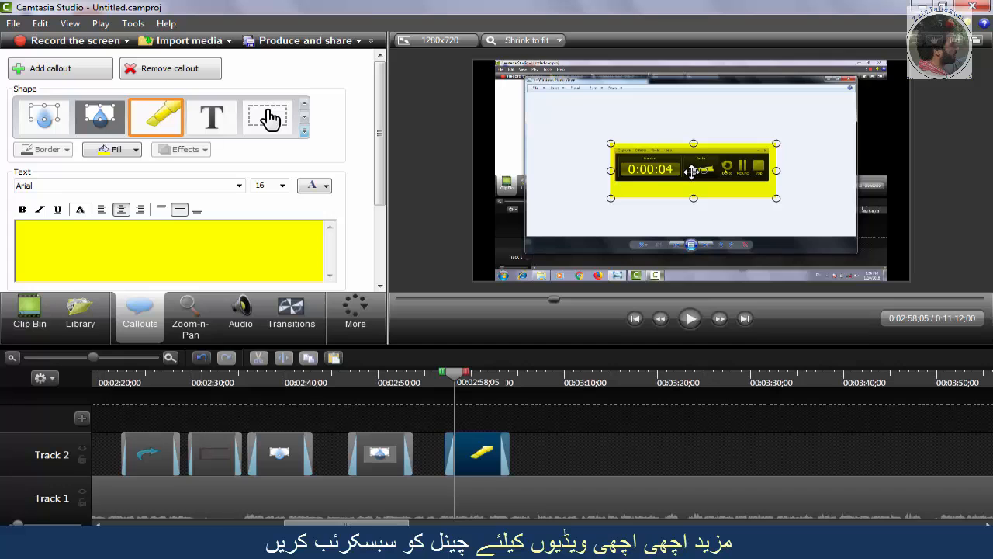
pyautogui.moveTo(692, 171)
pyautogui.mouseDown()
pyautogui.moveTo(667, 113)
pyautogui.moveTo(683, 180)
pyautogui.moveTo(687, 163)
pyautogui.moveTo(712, 207)
pyautogui.moveTo(667, 173)
pyautogui.moveTo(585, 245)
pyautogui.moveTo(664, 144)
pyautogui.moveTo(700, 168)
pyautogui.mouseUp()
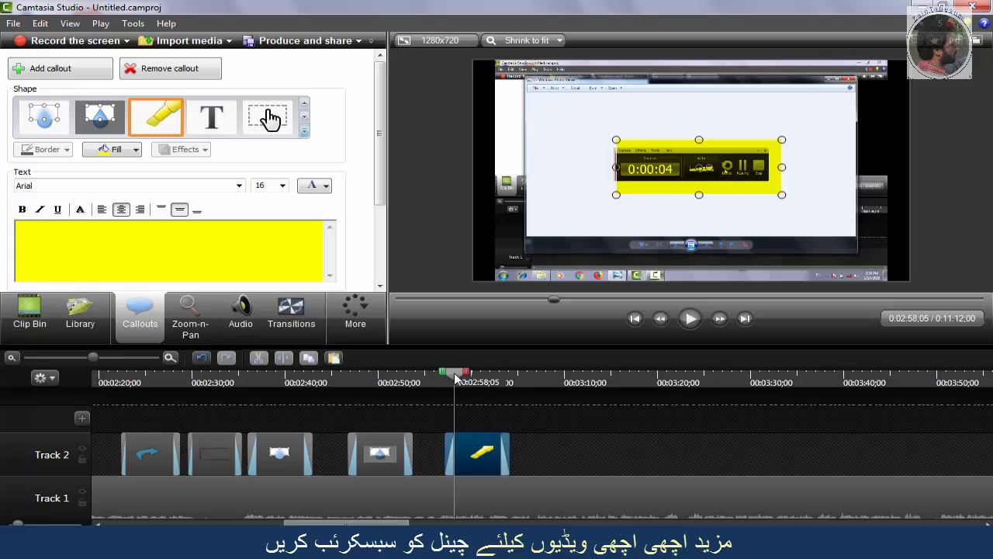
# - Add a Text callout reading "click the stop button" at 0:03:06;22 and place it just right of the recorder toolbar
pyautogui.moveTo(455, 374); pyautogui.dragTo(534, 384)
pyautogui.click(574, 446)
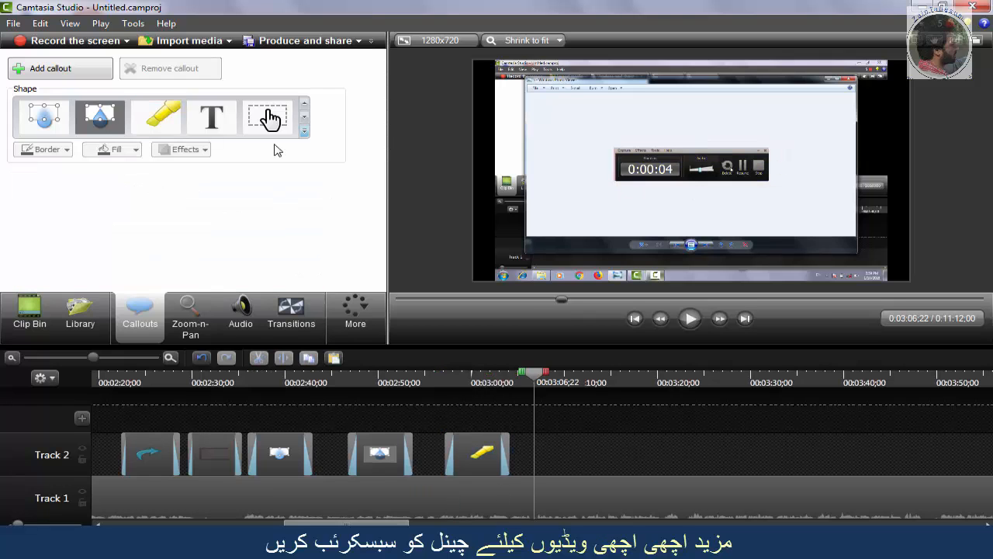
pyautogui.click(304, 132)
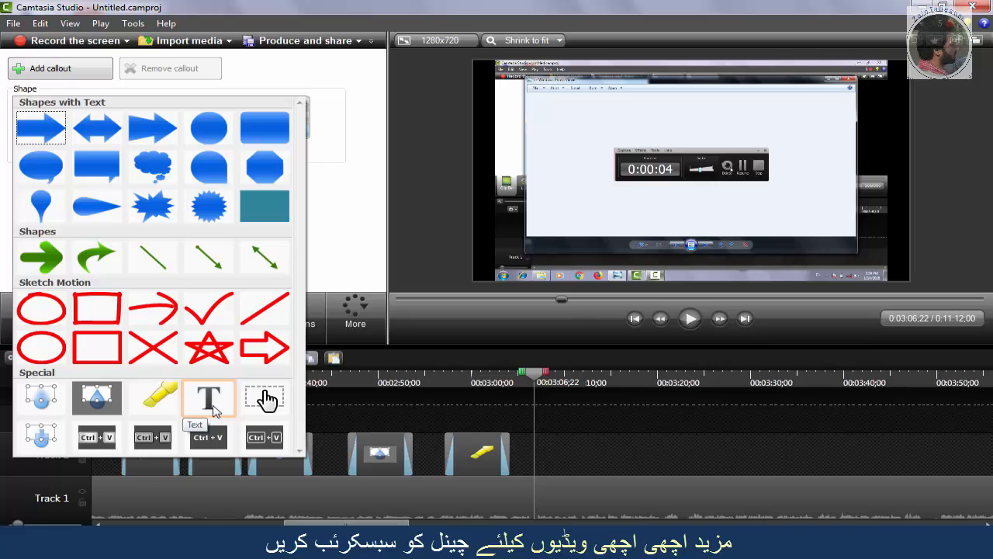
pyautogui.click(216, 411)
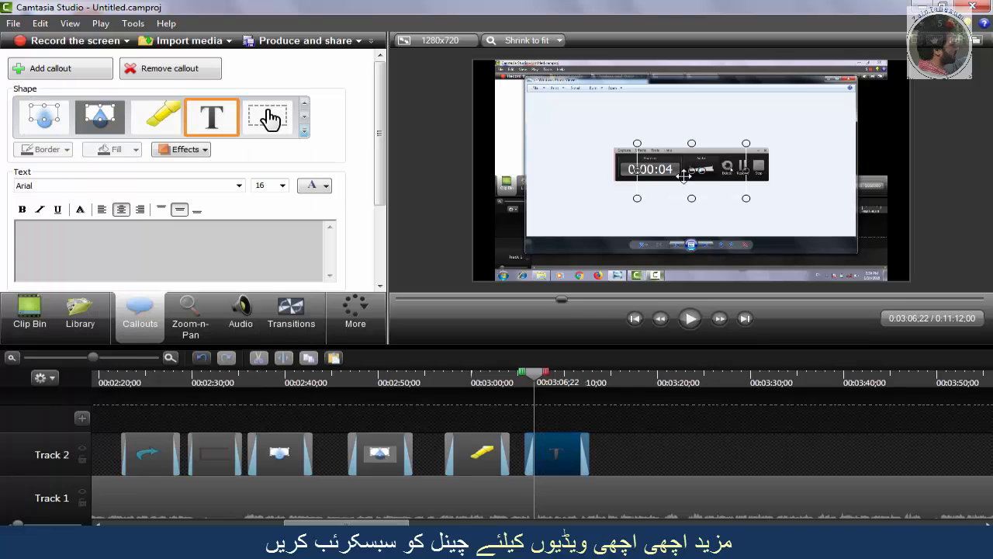
pyautogui.moveTo(684, 176); pyautogui.dragTo(829, 159)
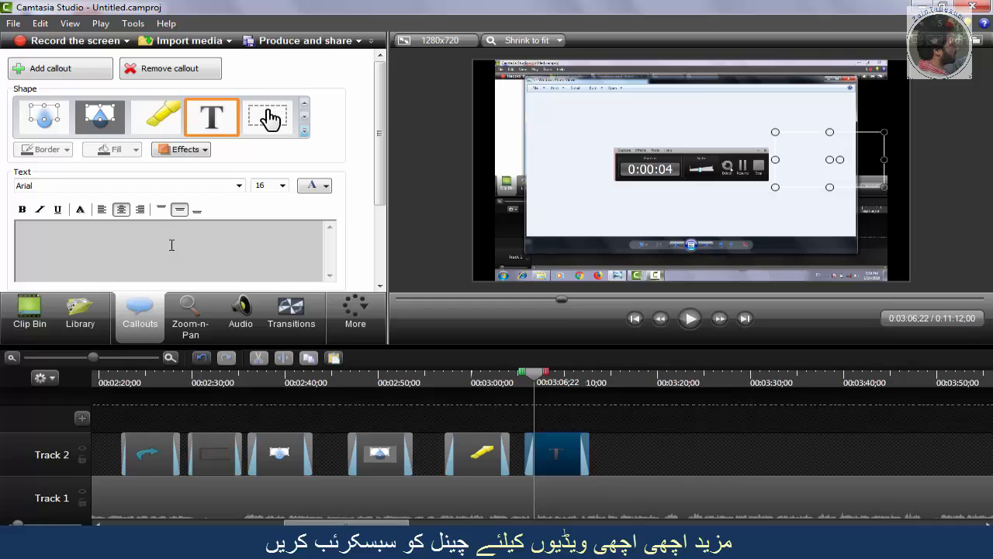
pyautogui.write('ick the stop')
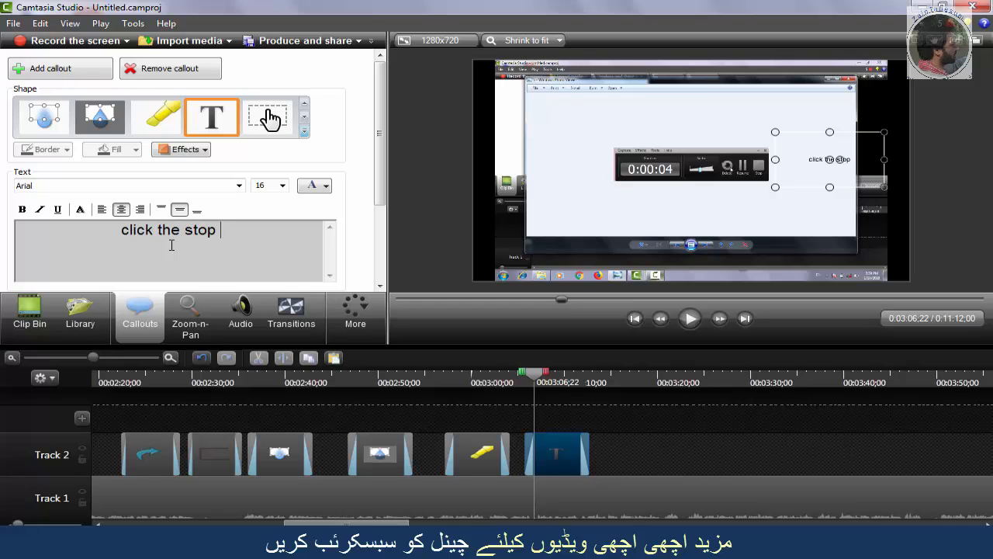
pyautogui.write(' button')
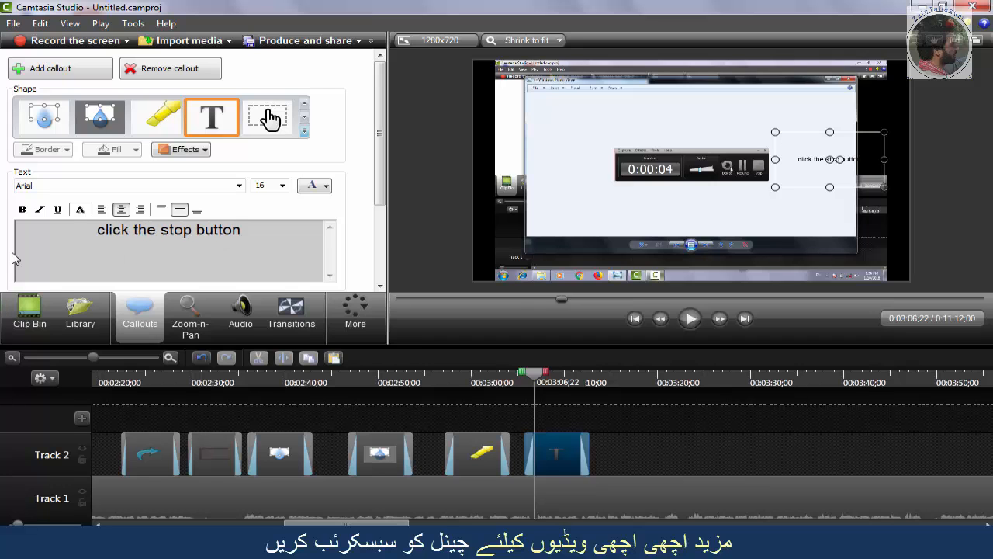
# - Try font size 48 on the whole callout text and settle on size 28
pyautogui.moveTo(248, 236); pyautogui.dragTo(94, 236)
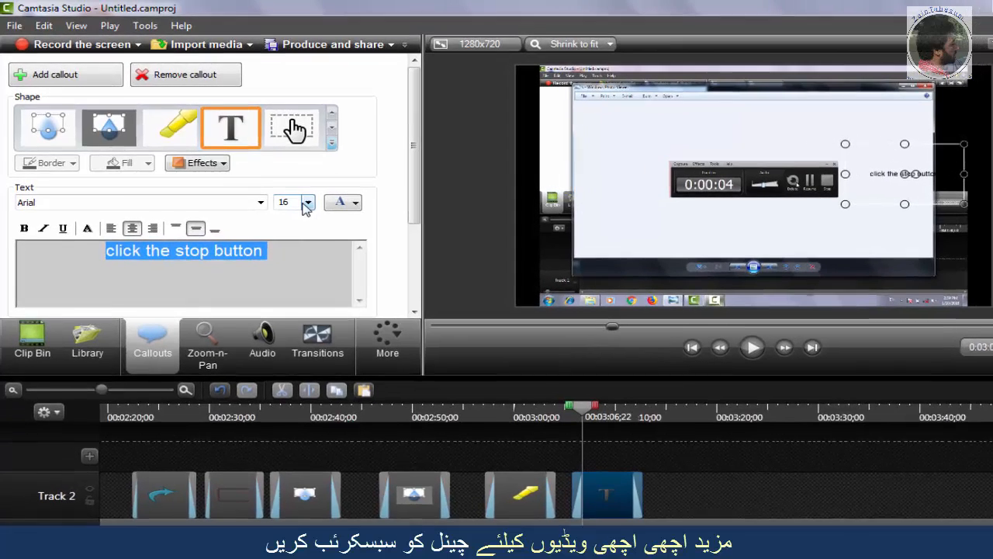
pyautogui.click(306, 204)
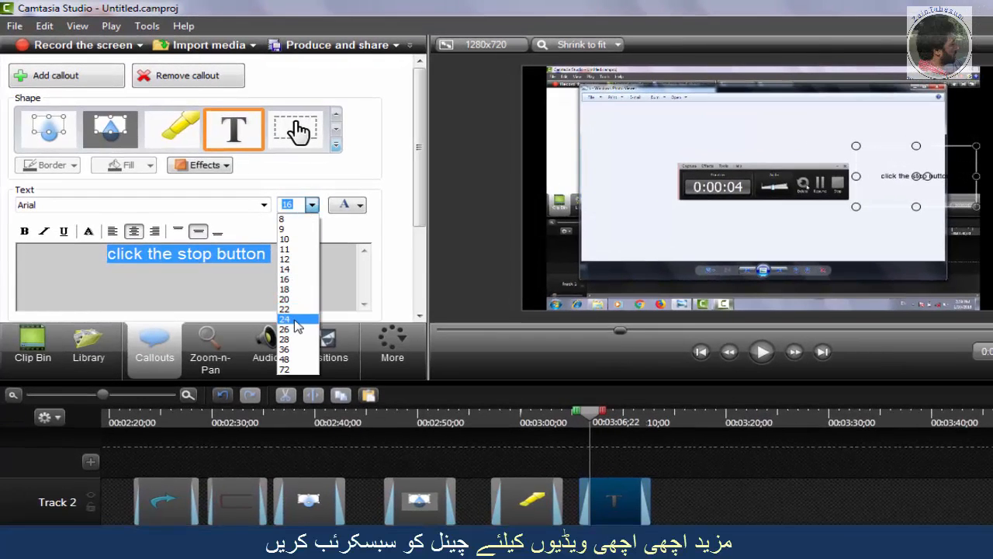
pyautogui.click(295, 360)
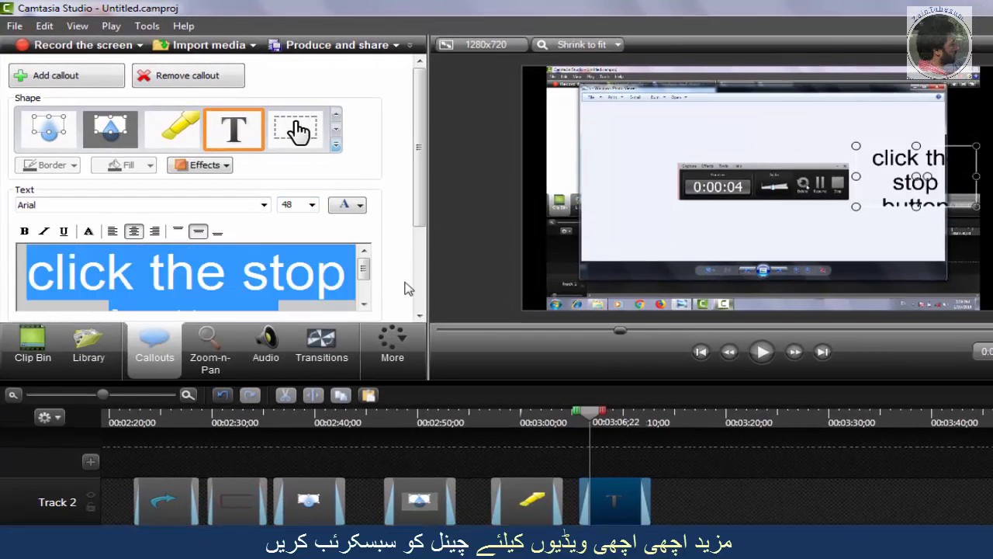
pyautogui.click(311, 204)
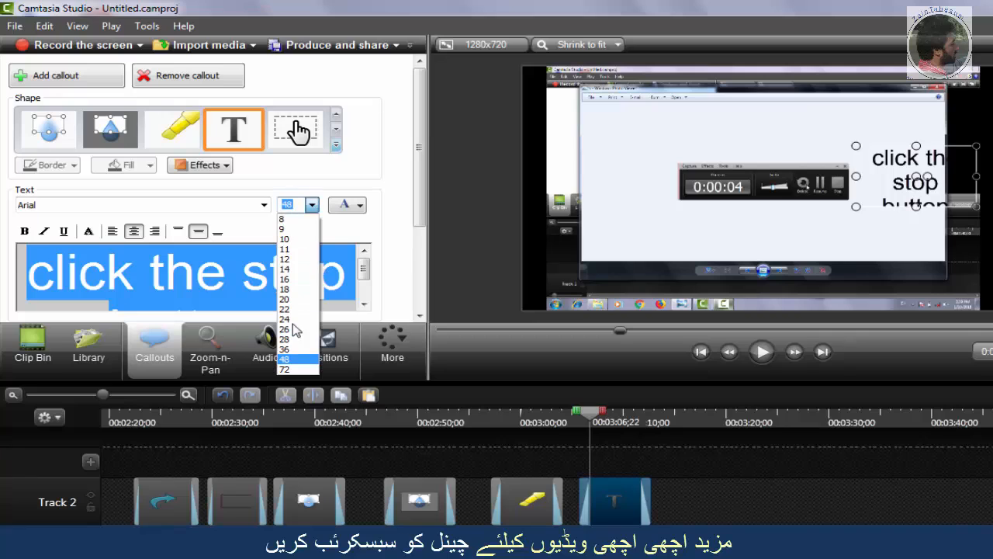
pyautogui.click(284, 339)
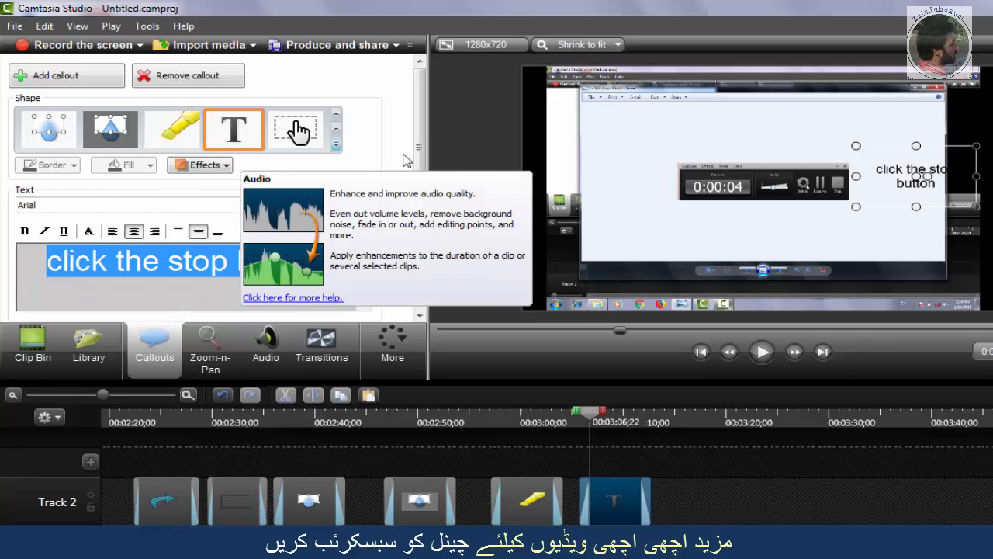
# - Colour the "click the stop button" text dark red and make it bold and italic
pyautogui.click(351, 205)
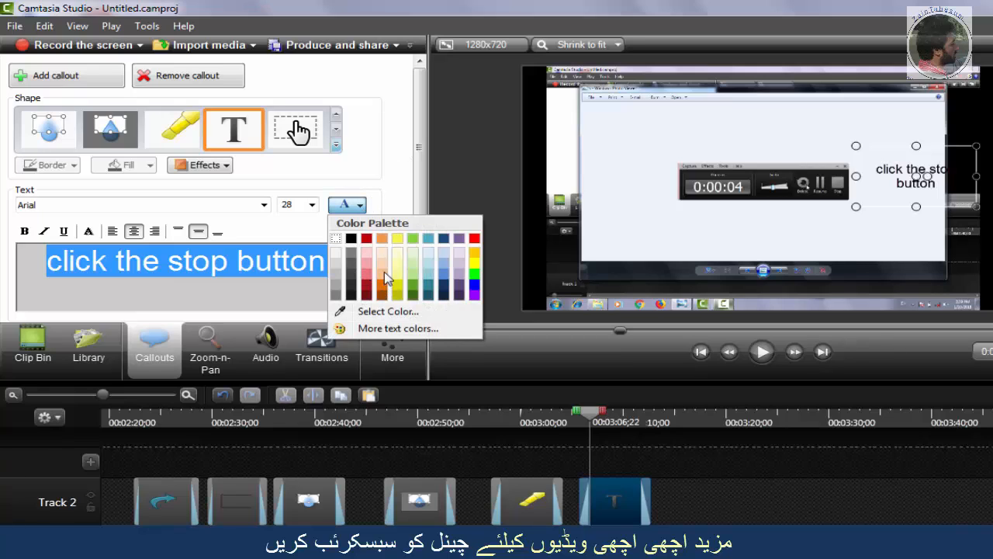
pyautogui.click(367, 245)
pyautogui.click(358, 208)
pyautogui.click(367, 239)
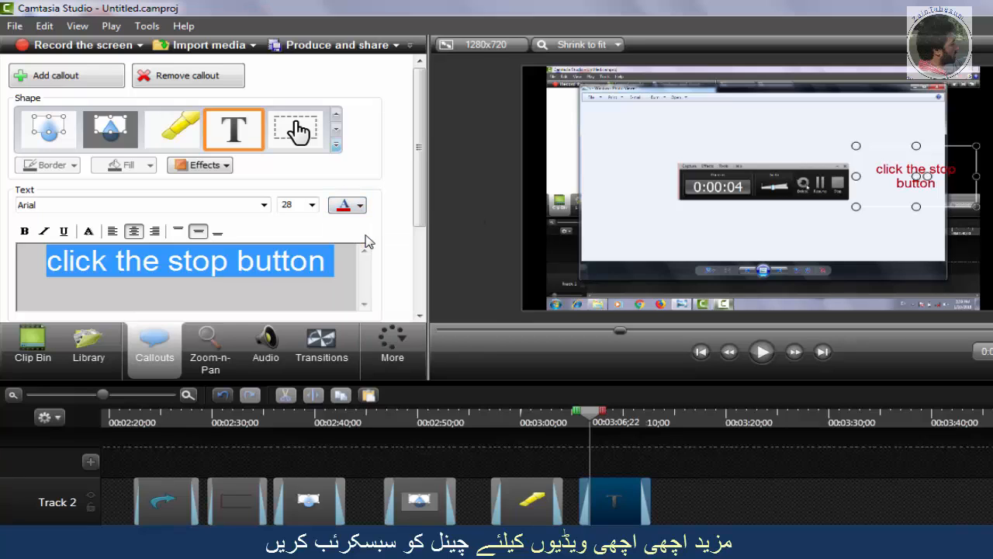
pyautogui.click(24, 232)
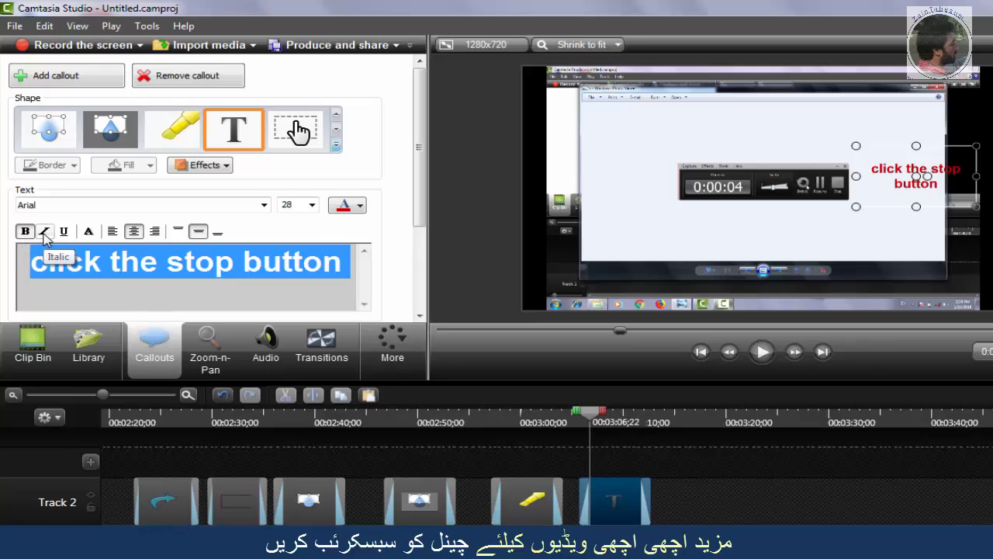
pyautogui.click(45, 232)
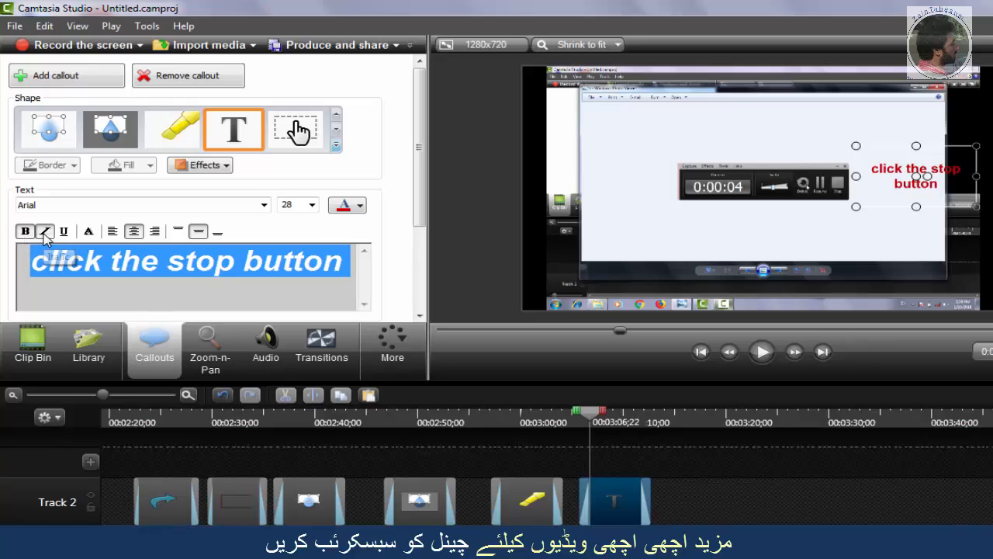
# - Try right, top and middle alignment on the callout text, leaving it centred horizontally and aligned to the bottom
pyautogui.click(154, 234)
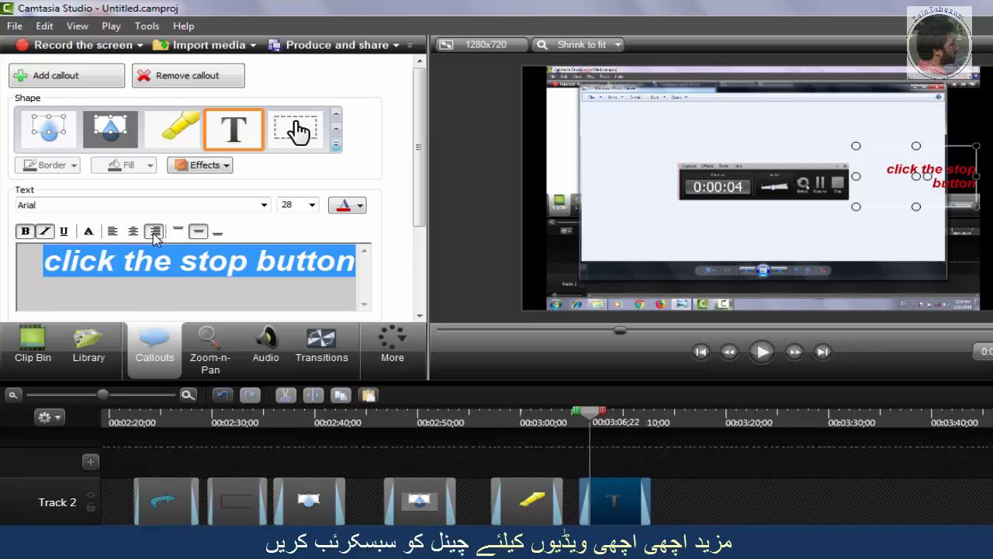
pyautogui.click(133, 231)
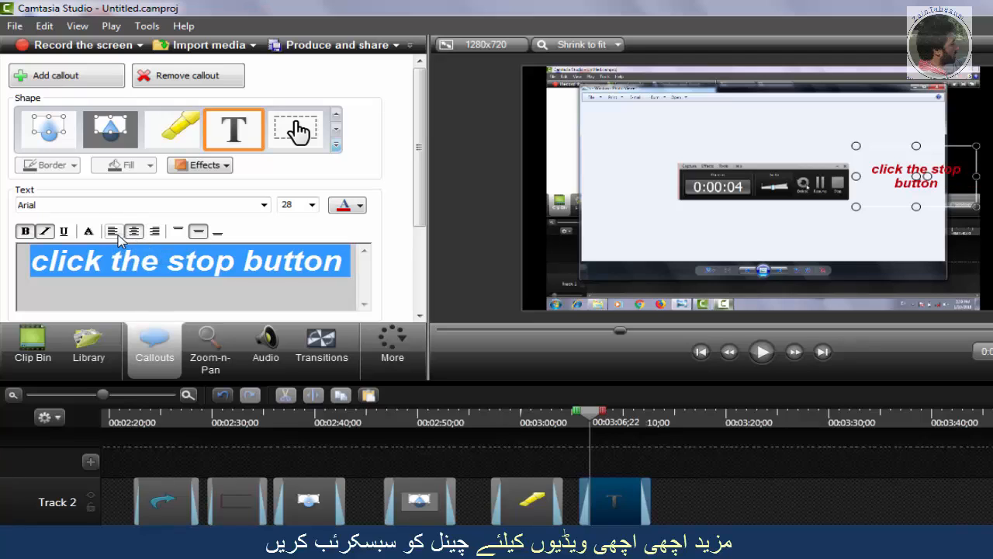
pyautogui.click(182, 235)
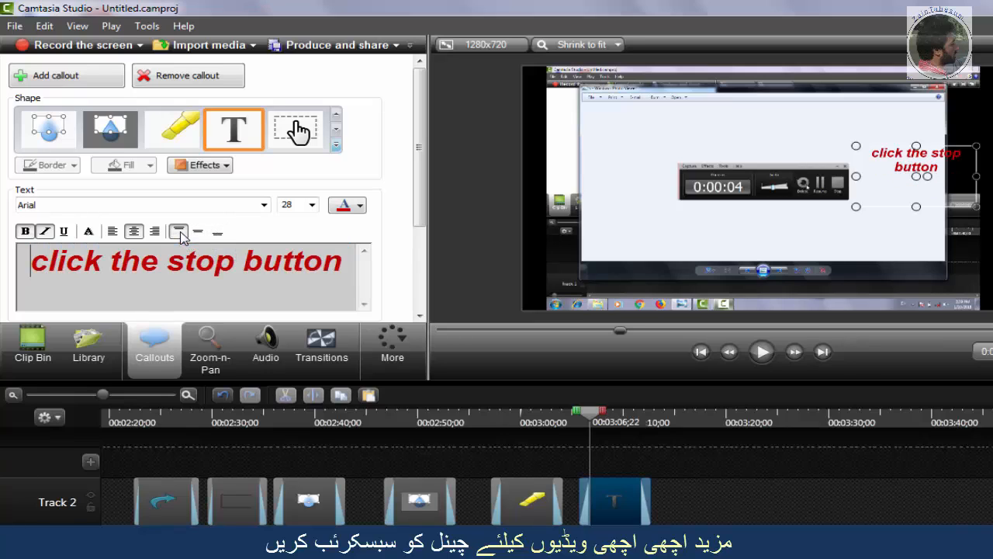
pyautogui.click(199, 232)
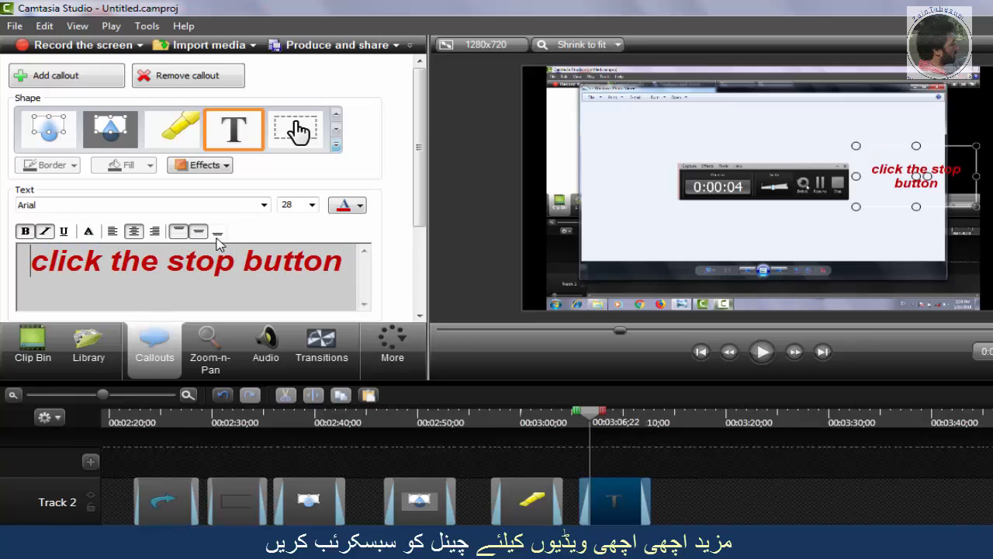
pyautogui.click(221, 237)
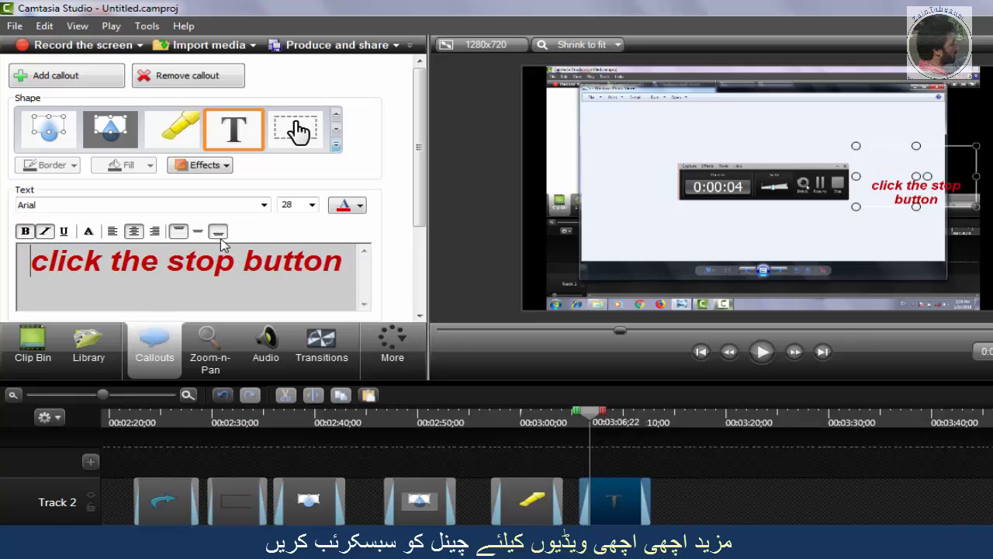
# - Select the whole "click the stop button" text and set its font to Arial Black
pyautogui.click(264, 205)
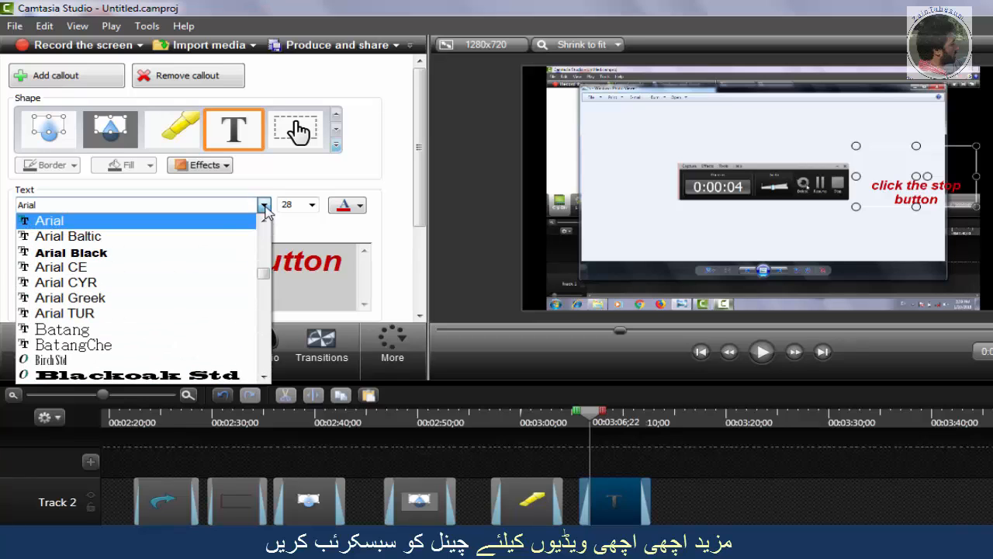
pyautogui.click(196, 256)
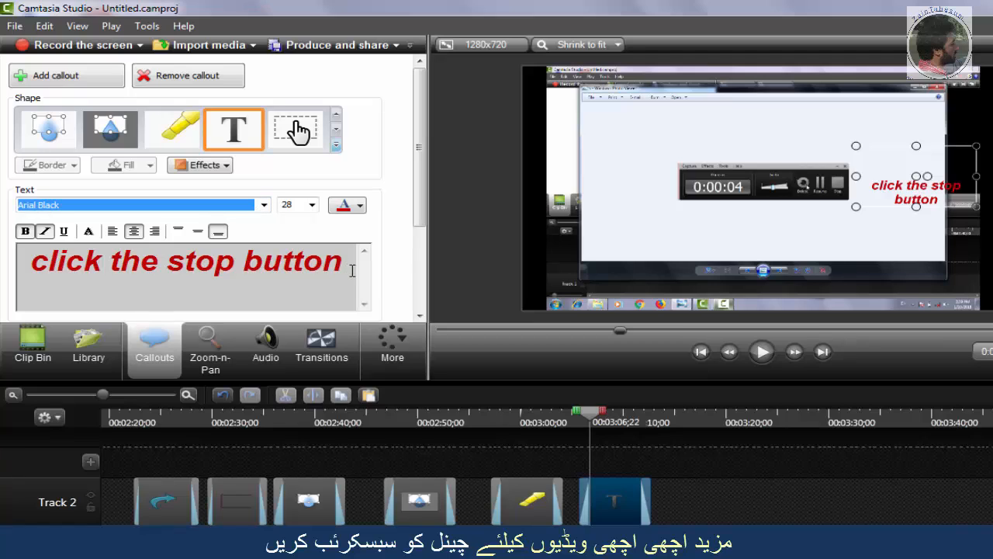
pyautogui.moveTo(353, 270); pyautogui.dragTo(11, 267)
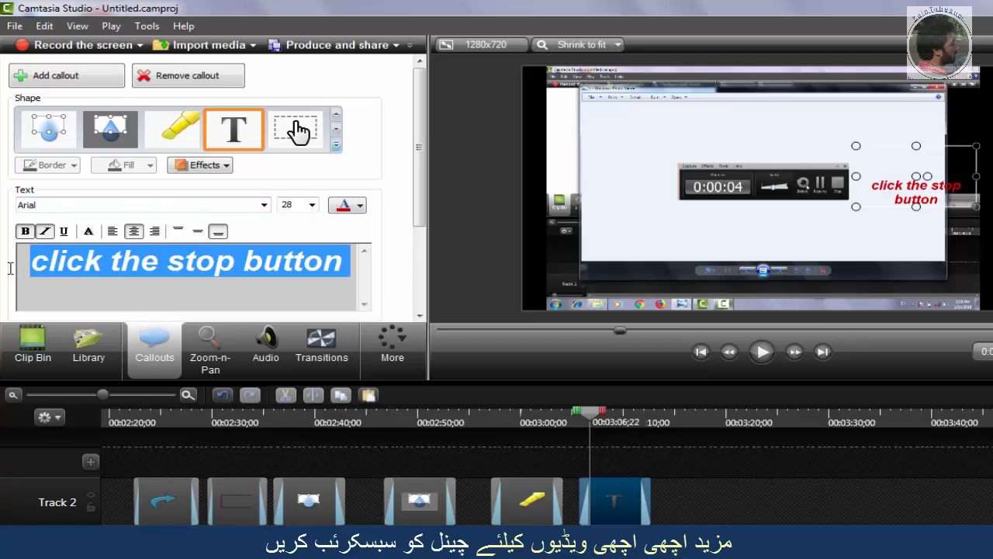
pyautogui.click(263, 205)
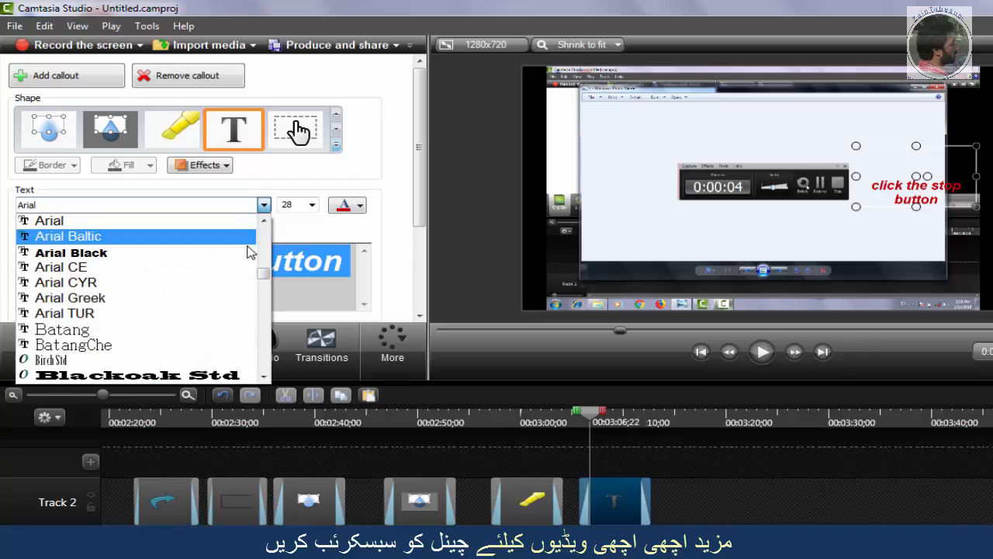
pyautogui.click(242, 250)
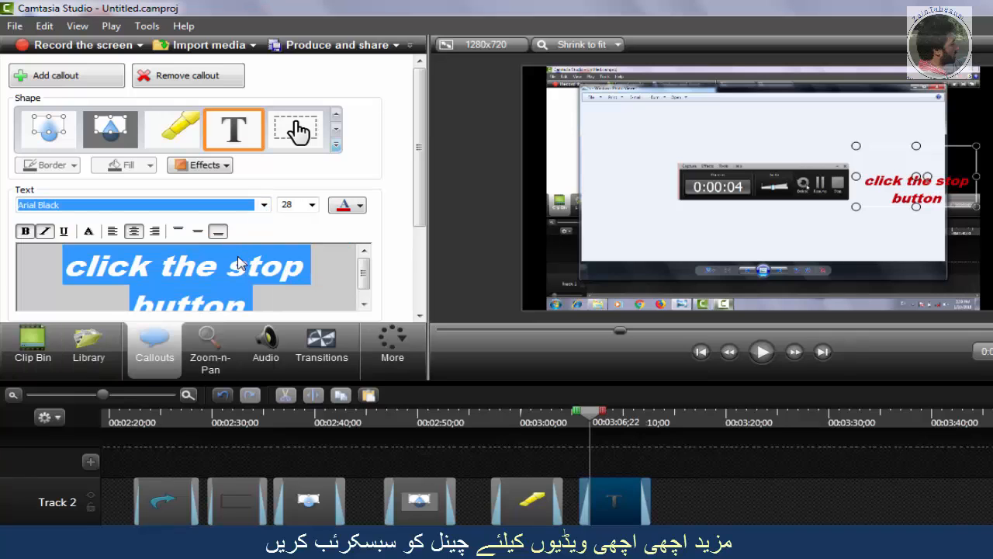
# - Change the callout text's font to Blackoak Std and extend the callout box downward to fit the text
pyautogui.click(264, 208)
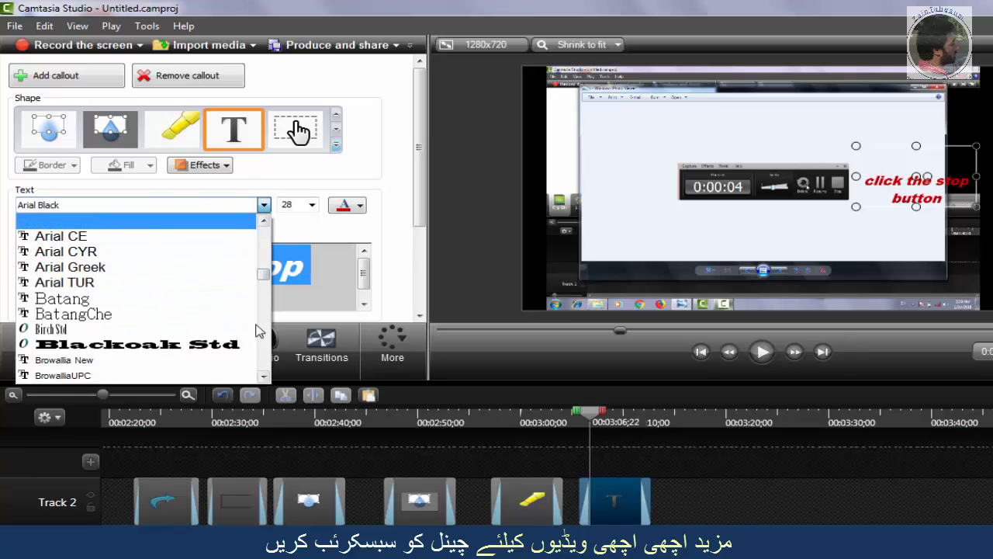
pyautogui.click(242, 355)
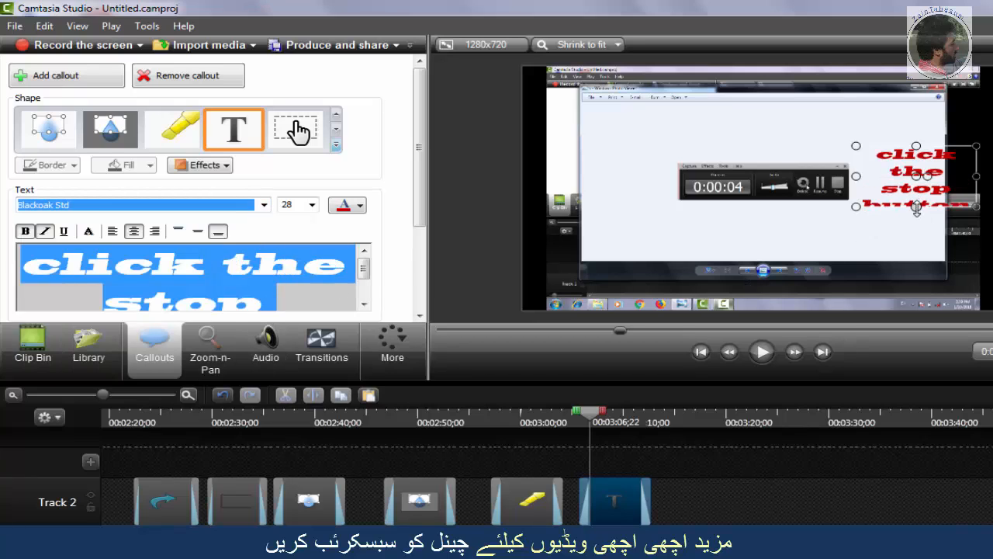
pyautogui.moveTo(916, 206); pyautogui.dragTo(916, 237)
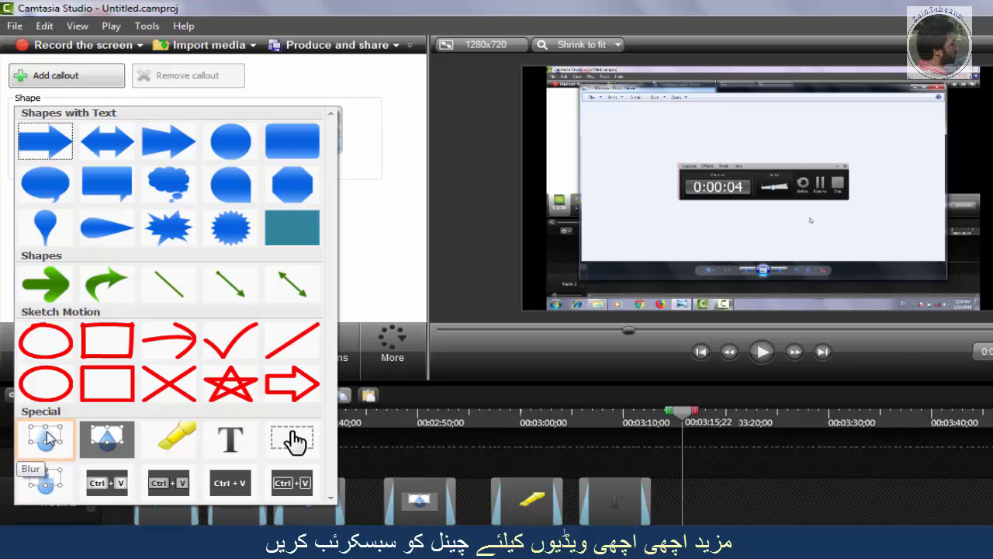
# - Add a Pixelate callout at 0:03:15;22, widen it on both sides to cover the recorder toolbar, and raise its intensity above 17%
pyautogui.click(43, 484)
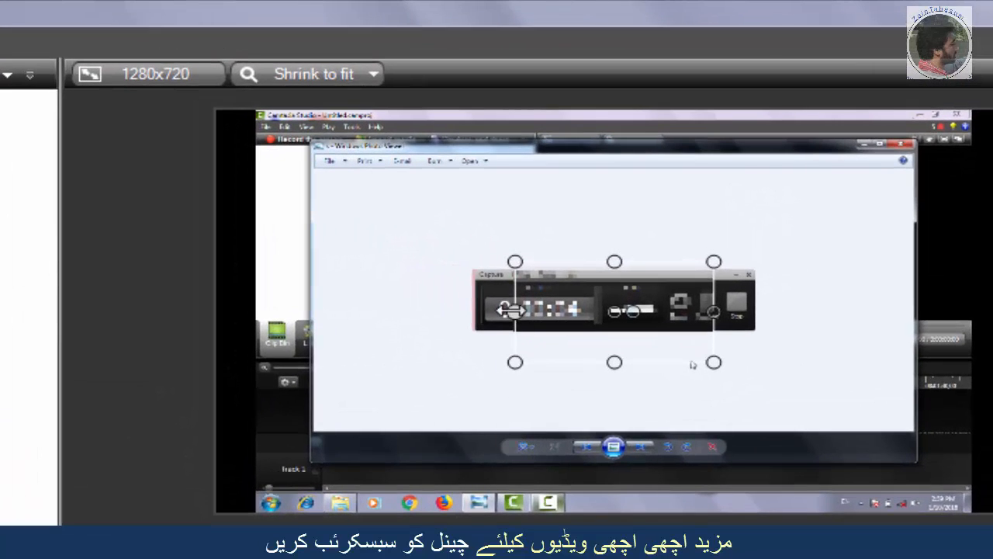
pyautogui.moveTo(515, 312); pyautogui.dragTo(469, 308)
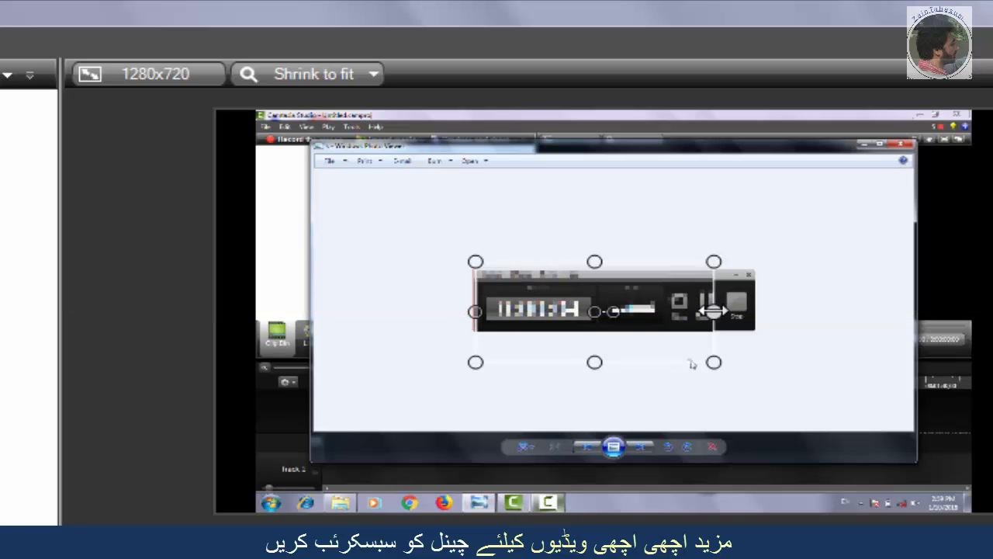
pyautogui.moveTo(712, 311); pyautogui.dragTo(762, 311)
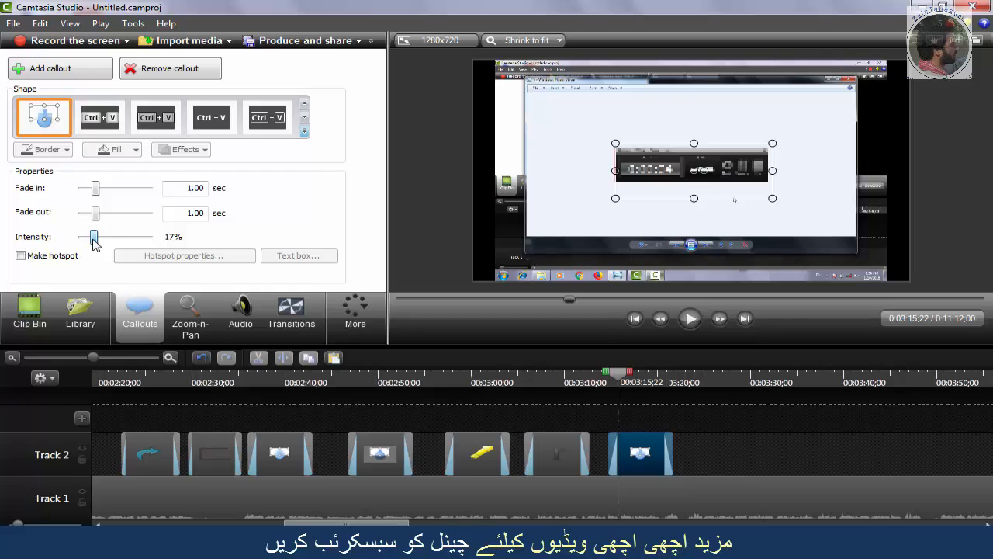
pyautogui.moveTo(94, 241); pyautogui.dragTo(106, 245)
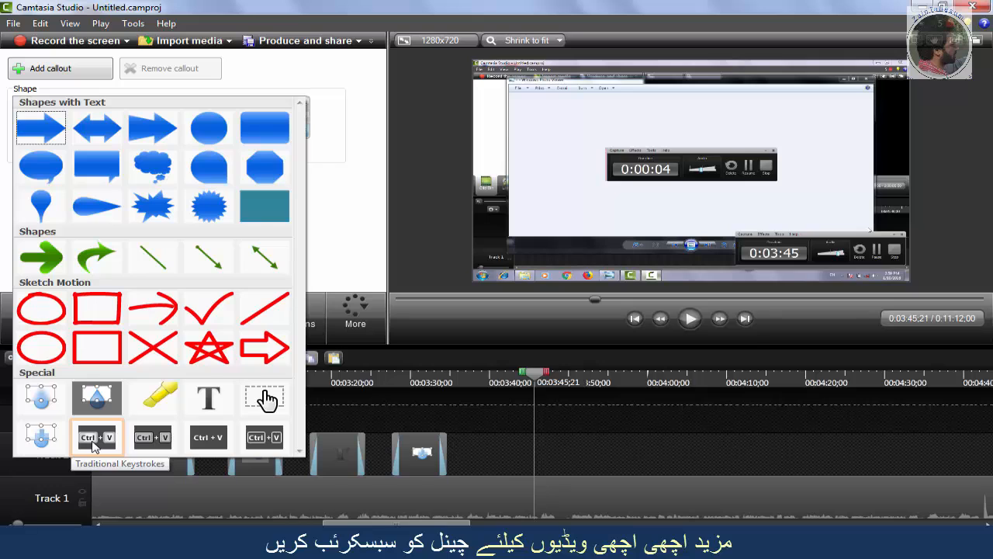
# - Add a Traditional Keystrokes callout at 0:03:45;21 and move it above the recorder toolbar in the middle of the frame
pyautogui.click(93, 439)
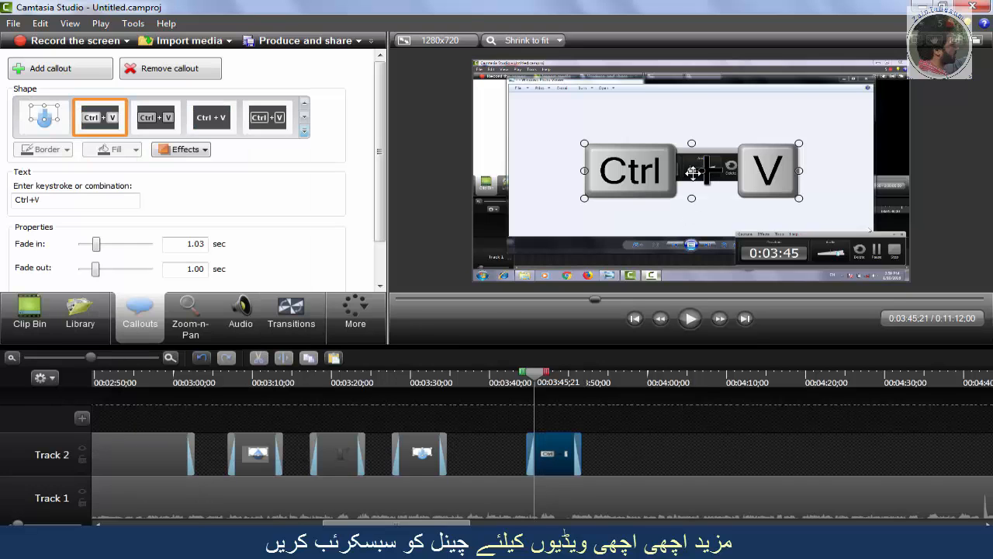
pyautogui.moveTo(692, 171); pyautogui.dragTo(680, 116)
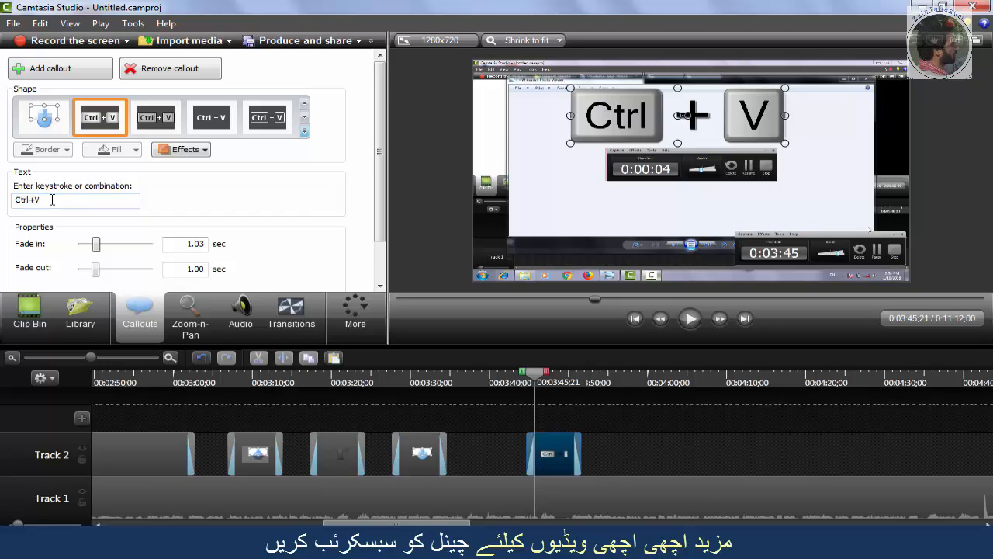
# - Try different keystrokes in the callout, including Ctrl+C, Shift and Space, ending with Backspace
pyautogui.press('BackSpace')
pyautogui.press('BackSpace')
pyautogui.press('BackSpace')
pyautogui.press('BackSpace')
pyautogui.press('BackSpace')
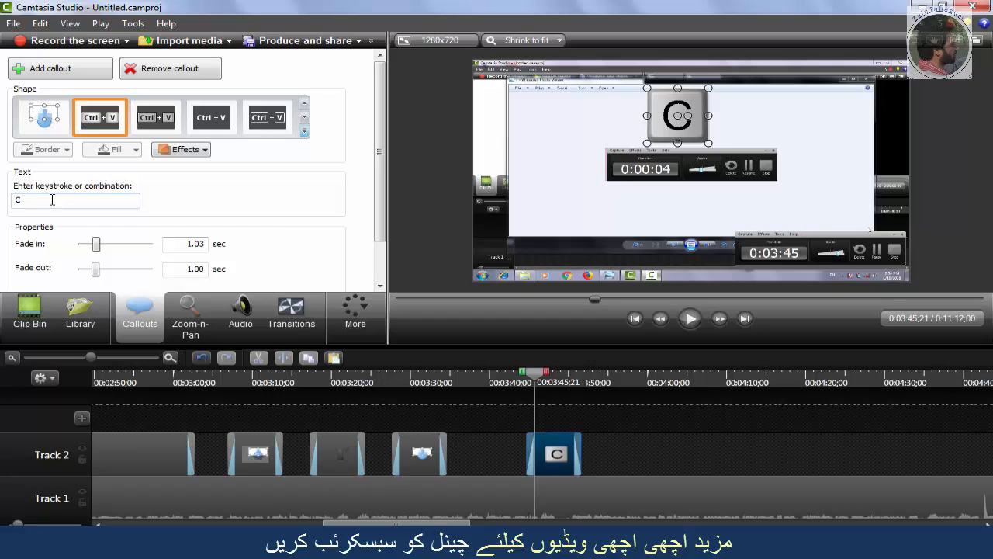
pyautogui.hotkey('ctrl', 'c')
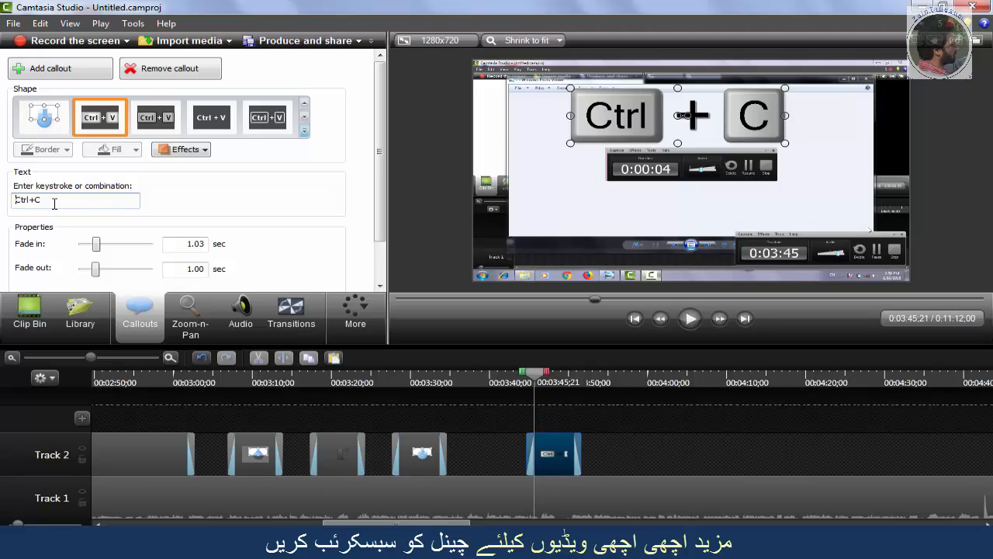
pyautogui.press('shift')
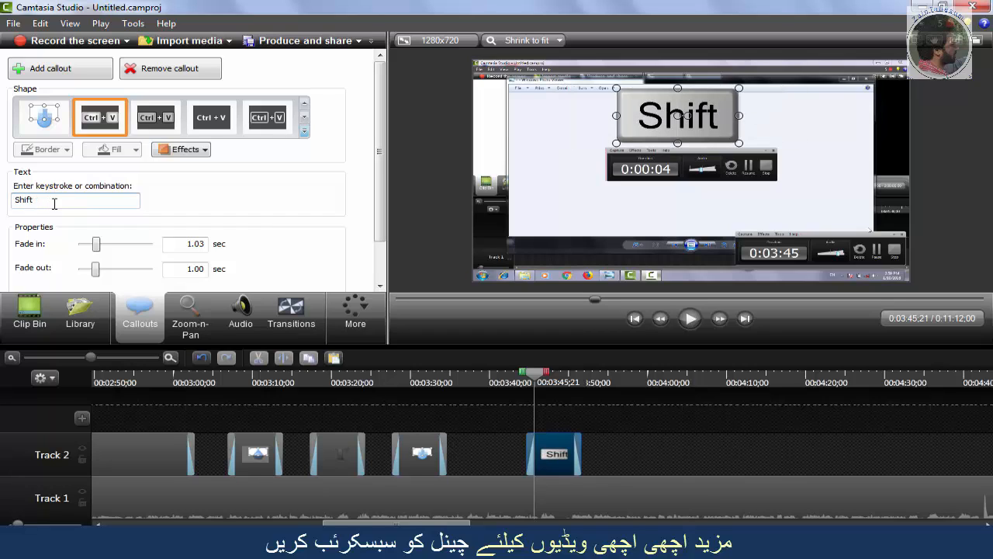
pyautogui.press('alt')
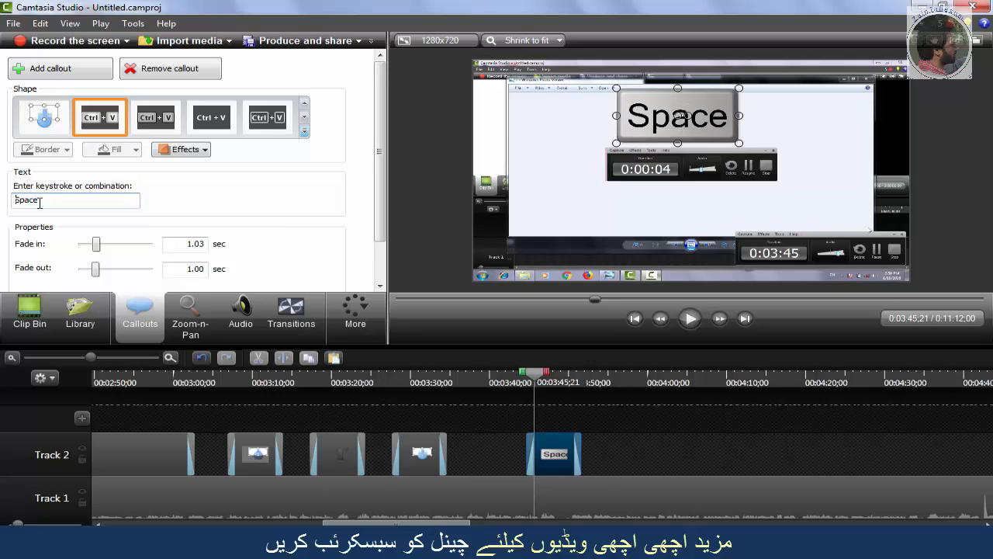
pyautogui.press('BackSpace')
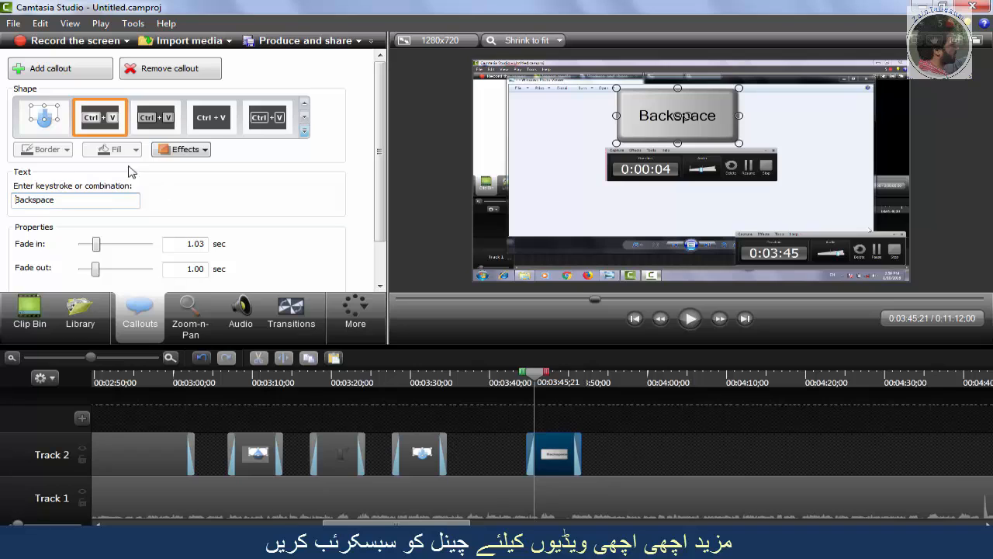
# - Add a Simple Rectangle callout at 0:03:28;13, reduce its height and place it along the bottom edge of the video frame
pyautogui.click(304, 132)
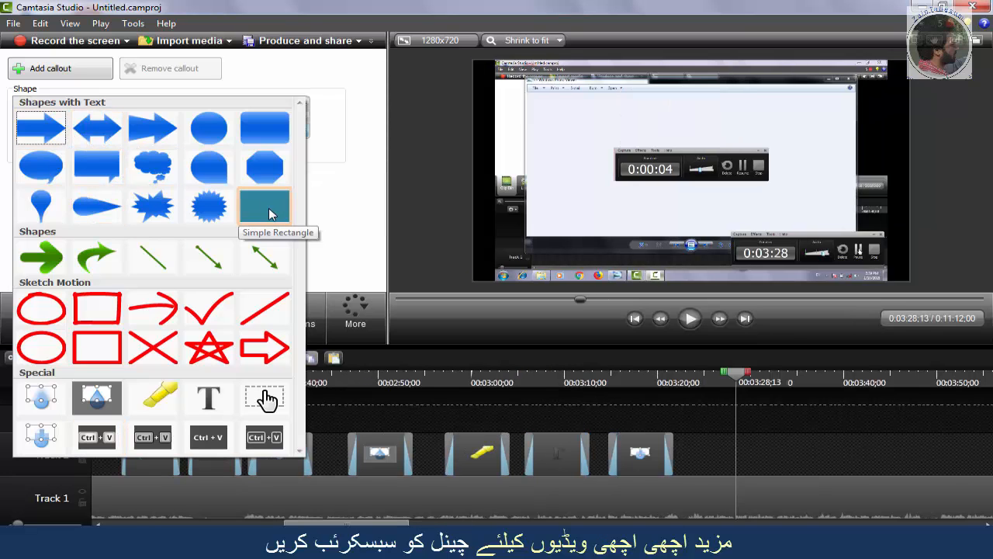
pyautogui.click(267, 208)
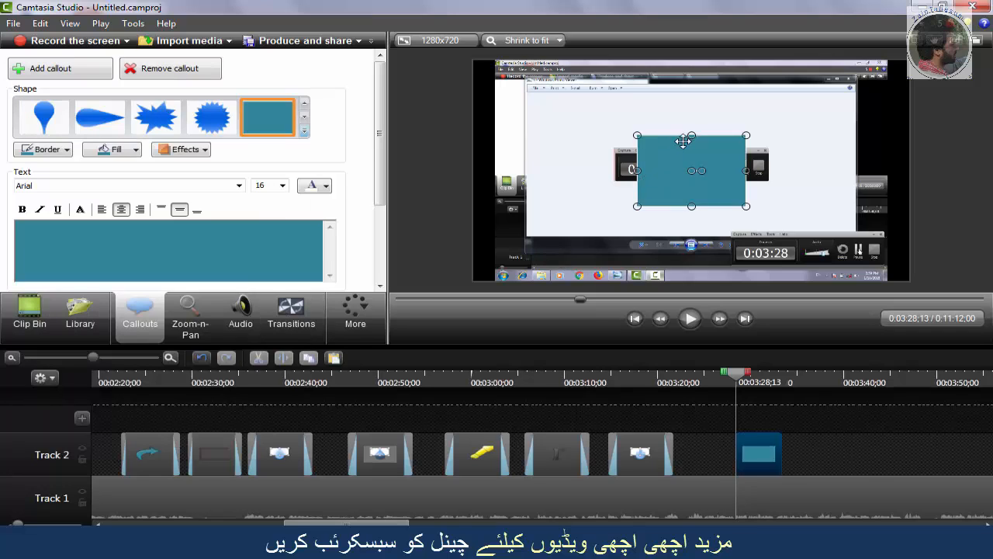
pyautogui.moveTo(691, 135); pyautogui.dragTo(691, 178)
pyautogui.moveTo(692, 191); pyautogui.dragTo(675, 258)
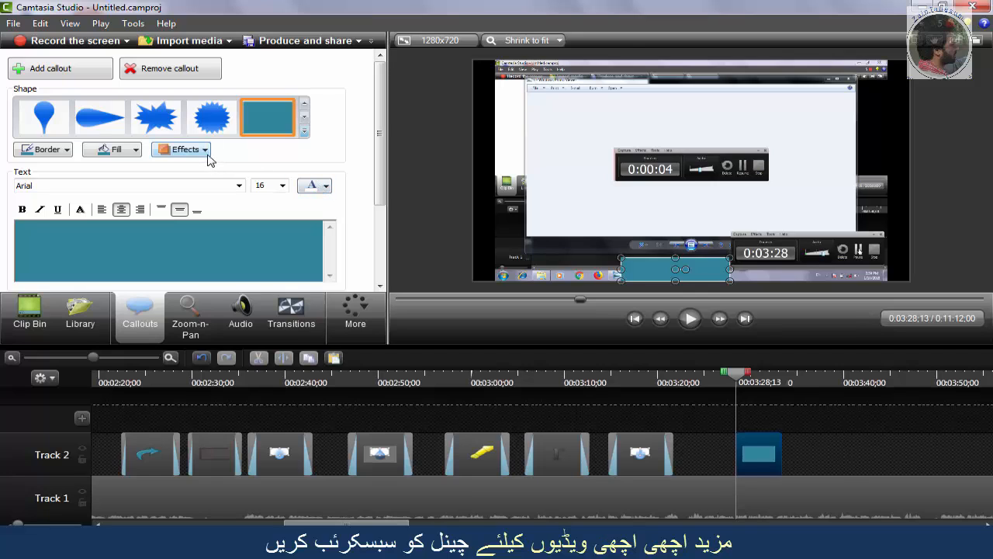
# - Fill the rectangle callout with dark blue and widen it on both sides to span the full width of the video frame
pyautogui.click(135, 150)
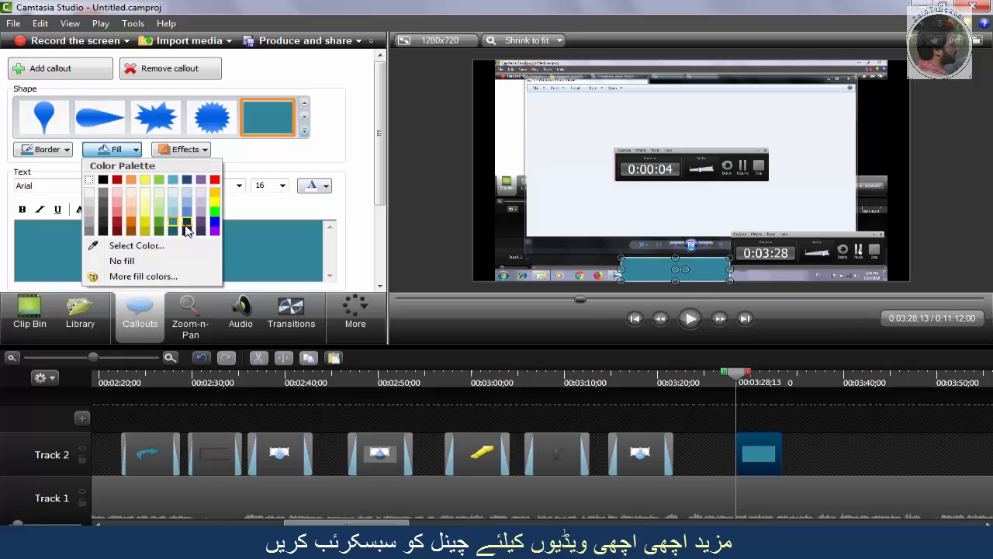
pyautogui.click(186, 224)
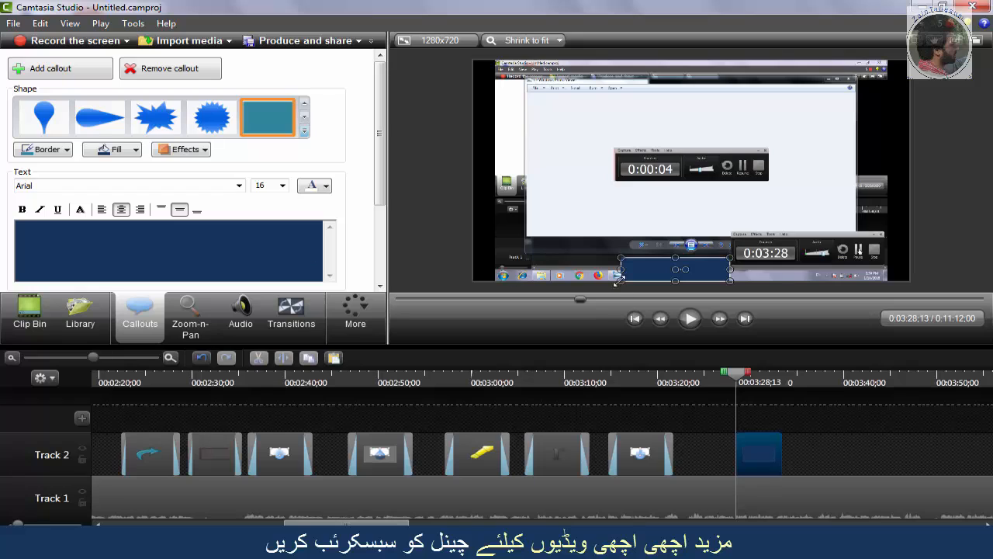
pyautogui.moveTo(621, 269); pyautogui.dragTo(473, 272)
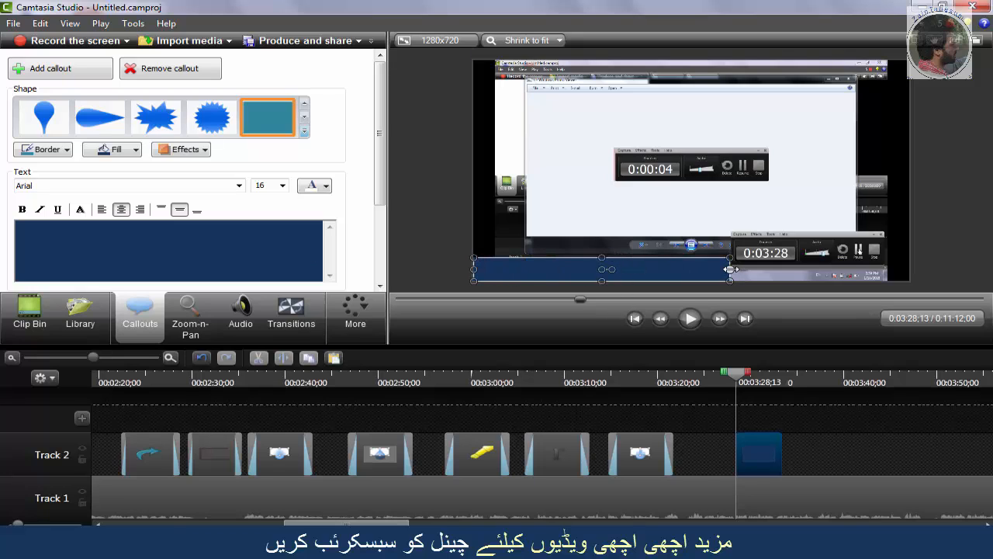
pyautogui.moveTo(729, 269); pyautogui.dragTo(911, 266)
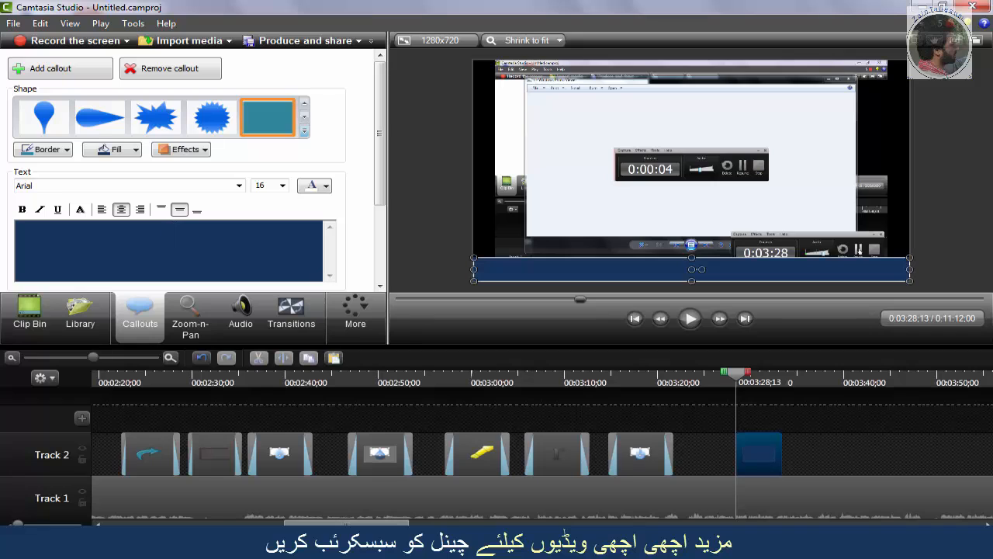
# - Switch the input language to Urdu and enter "مزید اچھی اچھی ویڈیوں کیلئے" as the rectangle callout's text
pyautogui.click(833, 546)
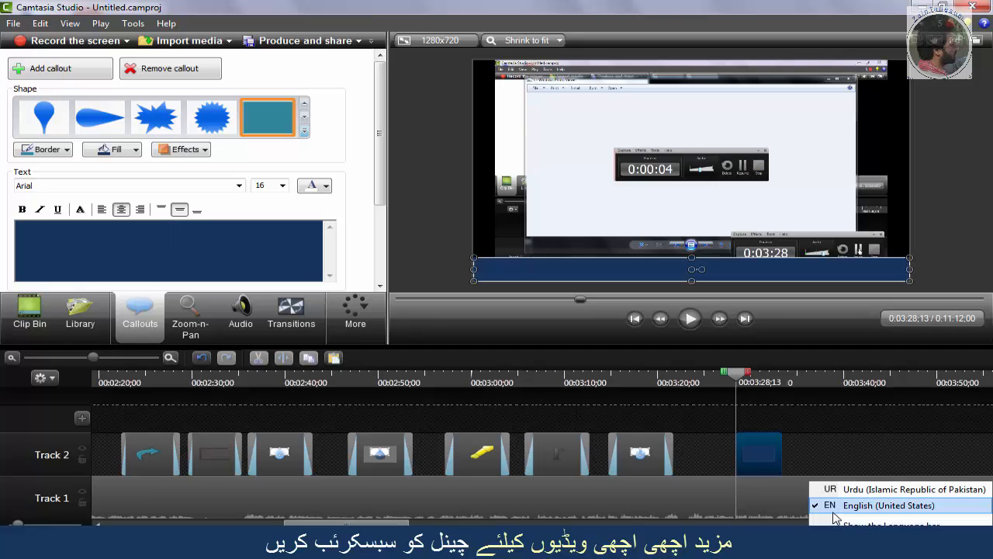
pyautogui.click(842, 490)
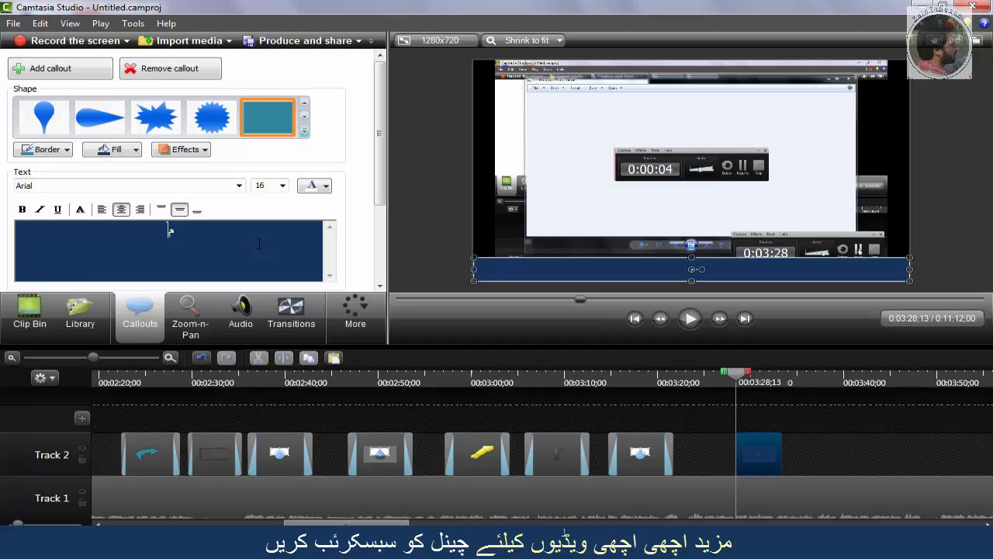
pyautogui.write('م')
pyautogui.write('زی')
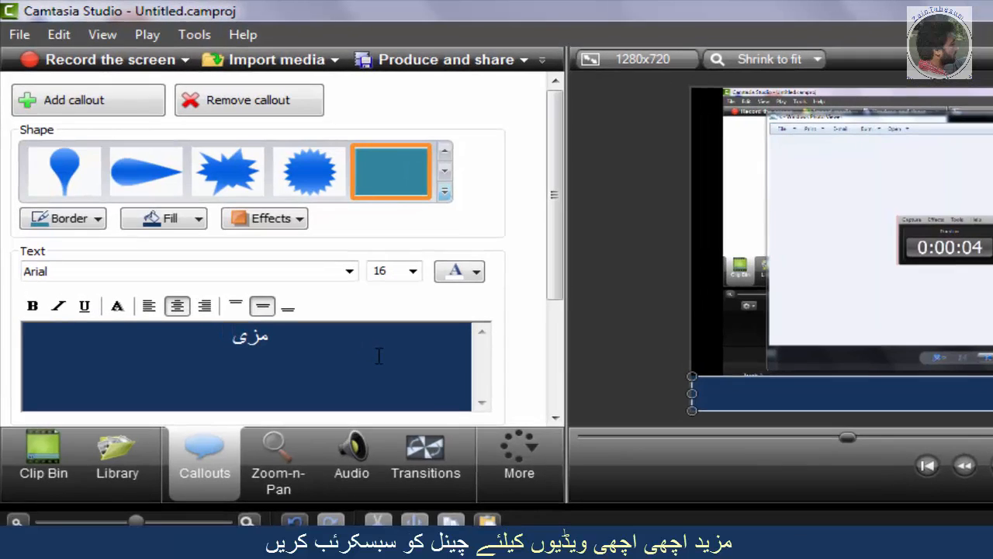
pyautogui.write('د ای')
pyautogui.press('BackSpace')
pyautogui.write('چھی')
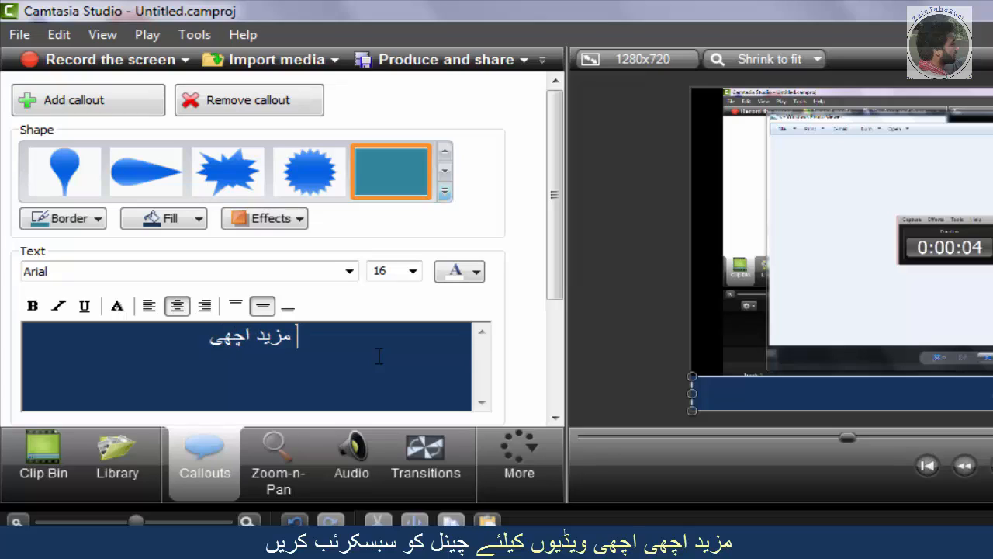
pyautogui.write(' اچھی ')
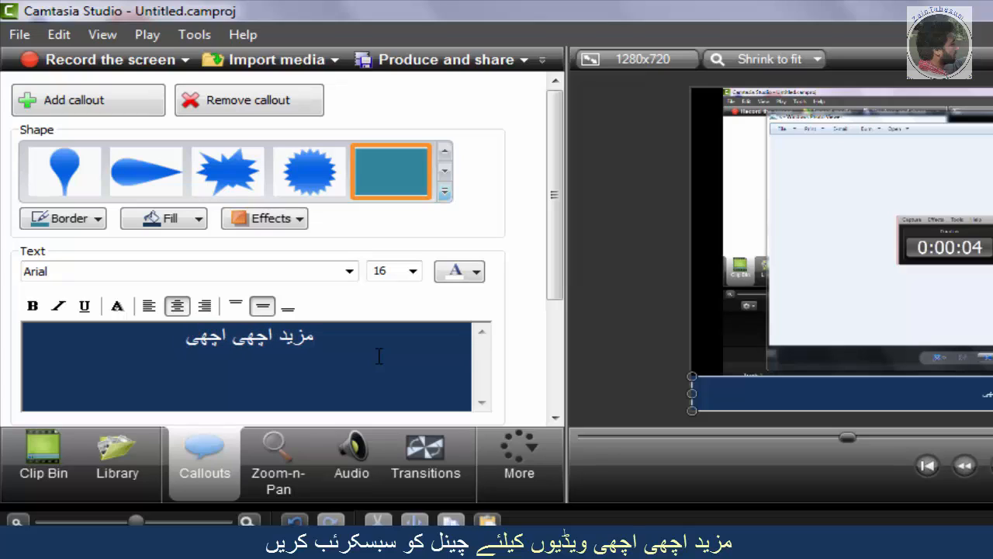
pyautogui.write('ویڈ')
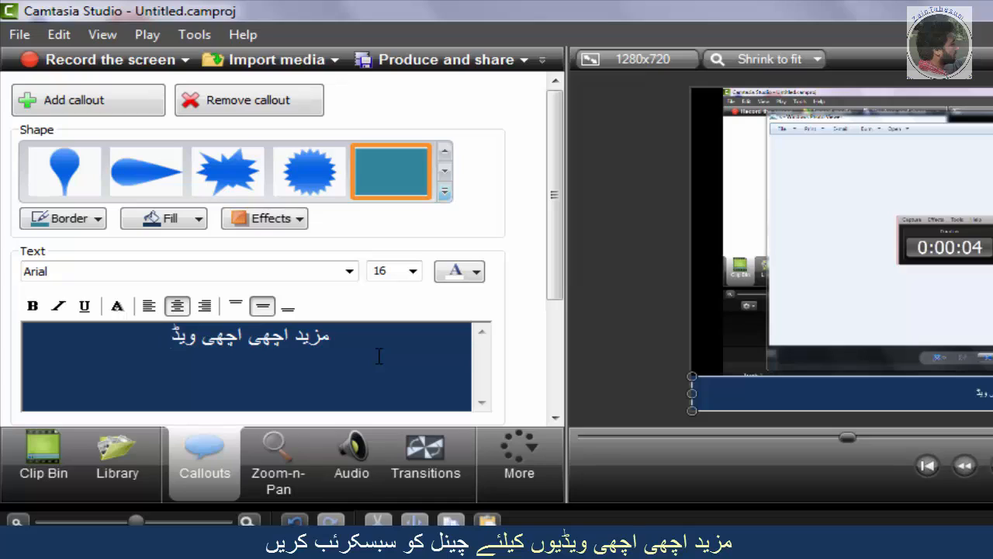
pyautogui.write('یوں')
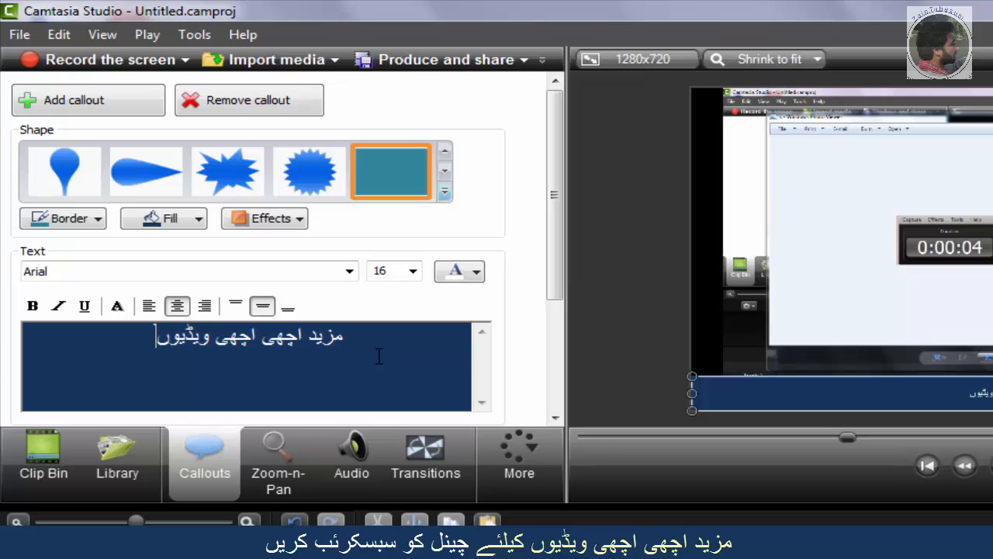
pyautogui.write(' کی')
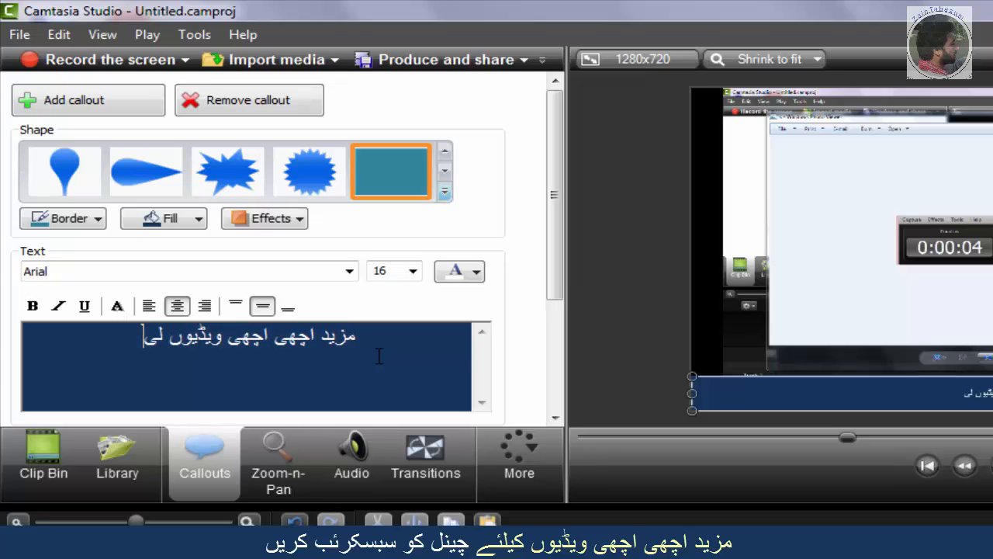
pyautogui.press('BackSpace')
pyautogui.press('BackSpace')
pyautogui.write('کیل')
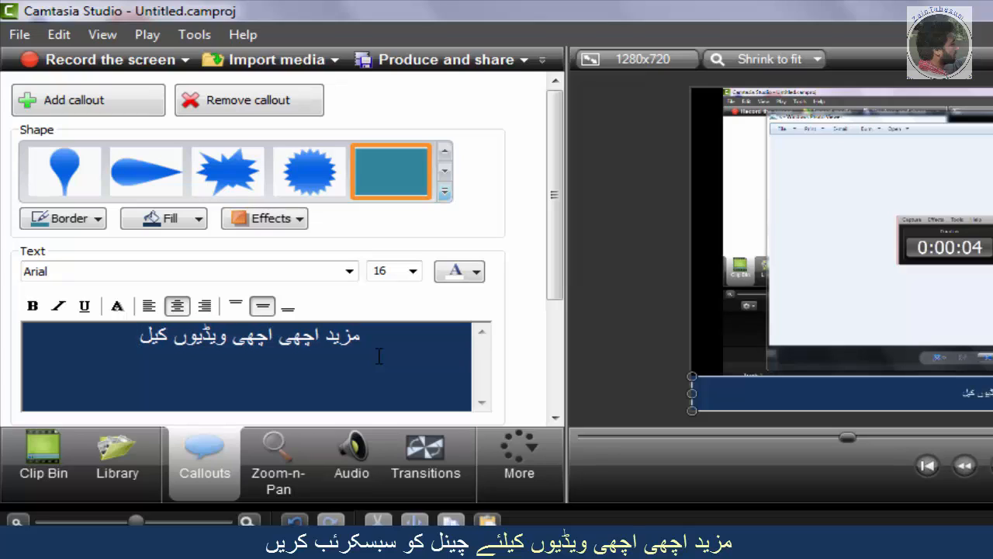
pyautogui.write('ئے')
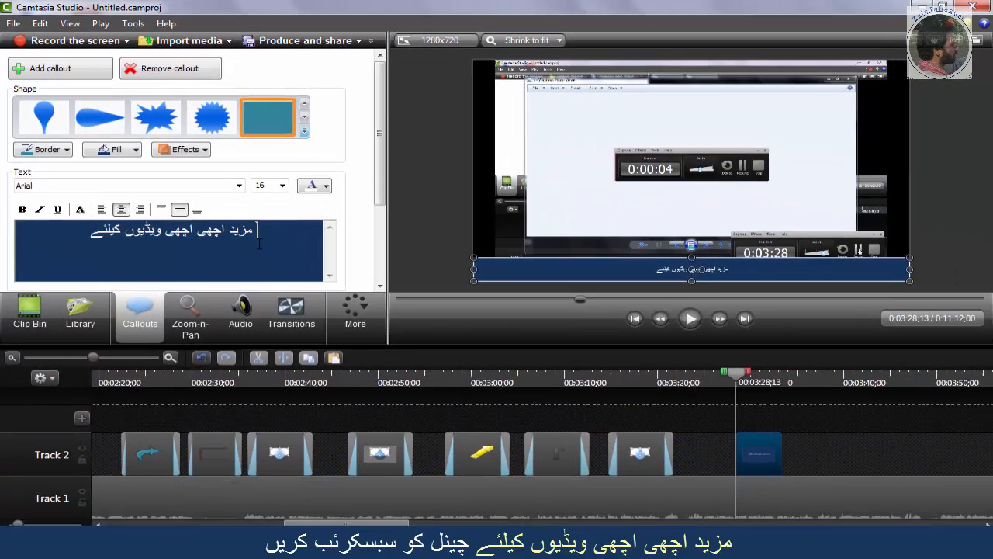
# - Select the whole Urdu text, set its font size to 36 and colour it dark yellow
pyautogui.moveTo(263, 234)
pyautogui.mouseDown()
pyautogui.moveTo(227, 232)
pyautogui.moveTo(255, 230)
pyautogui.mouseUp()
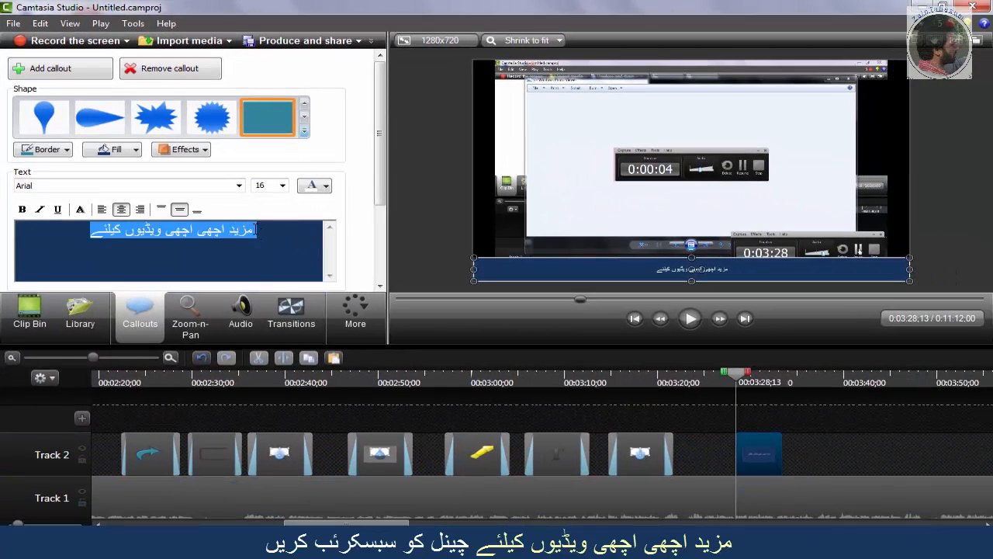
pyautogui.click(282, 185)
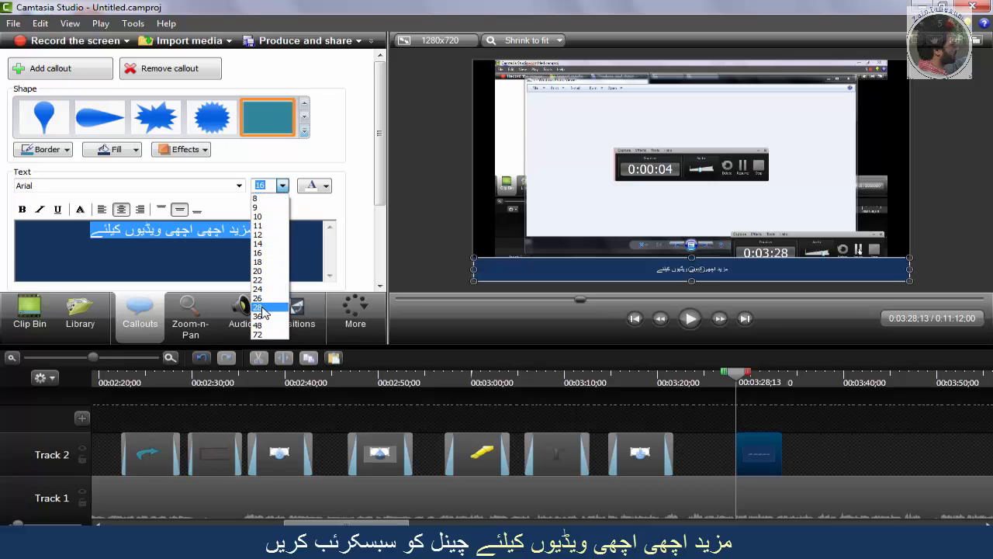
pyautogui.click(263, 317)
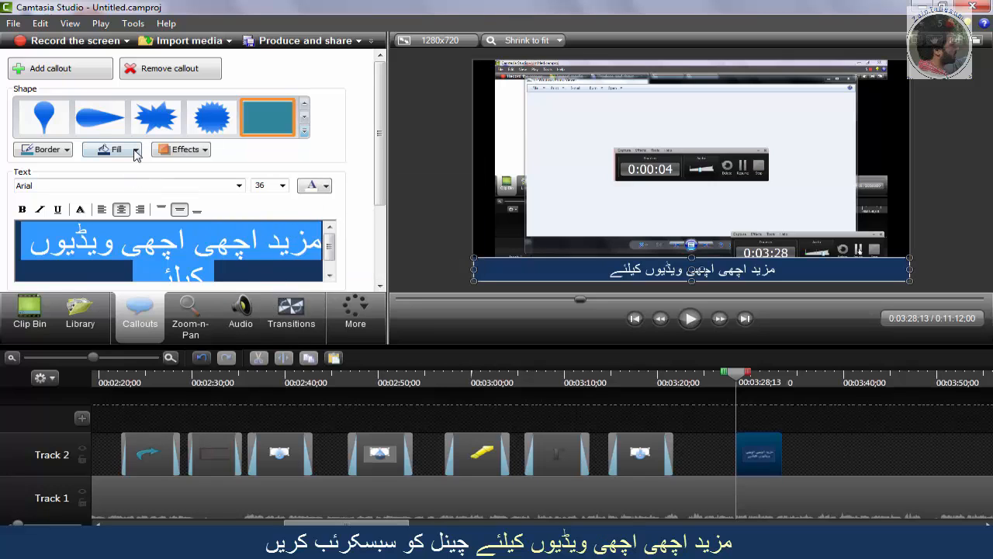
pyautogui.click(327, 187)
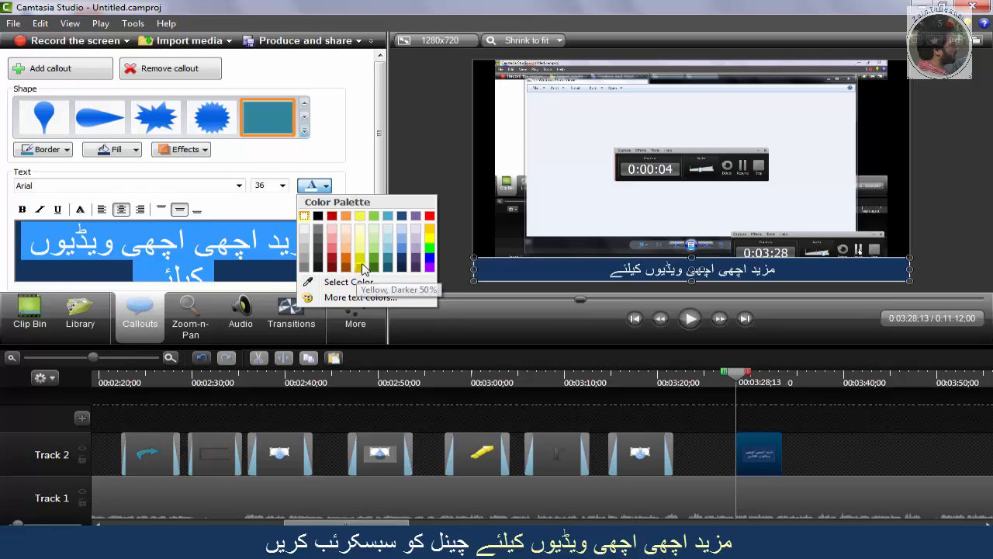
pyautogui.click(358, 267)
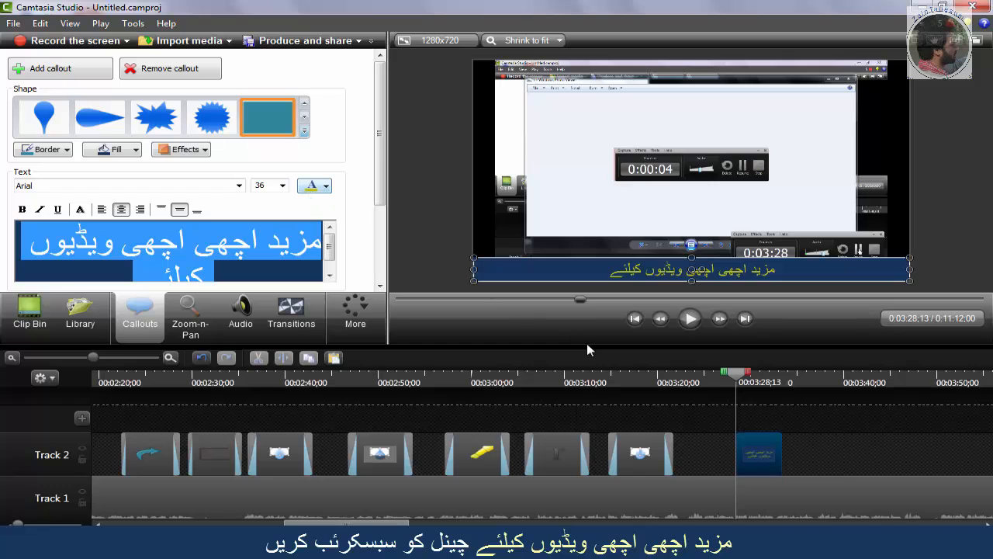
# - Extend the rectangle callout on Track 2 to about 0:03:58 and bring up the screen recorder's controls
pyautogui.moveTo(780, 454); pyautogui.dragTo(958, 451)
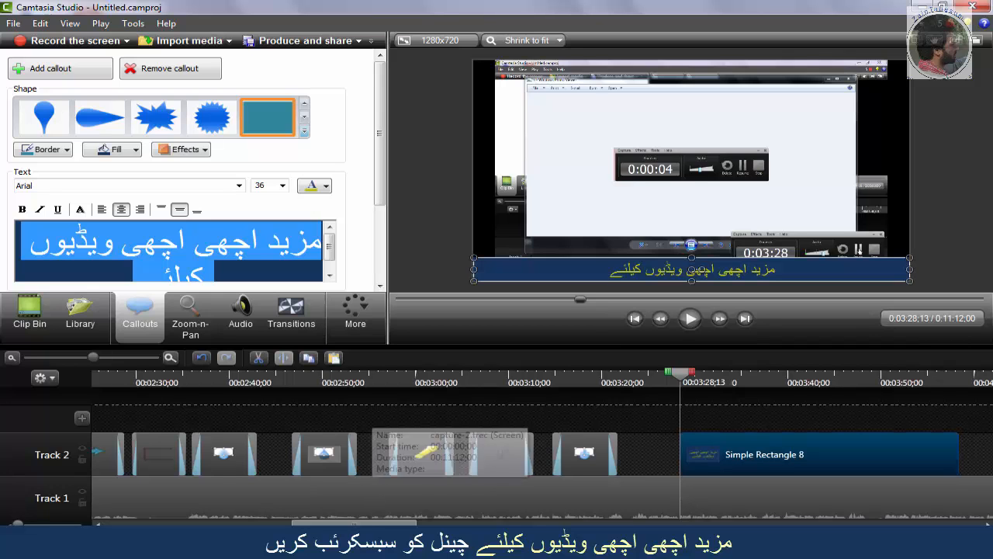
pyautogui.moveTo(357, 545)
pyautogui.click(357, 488)
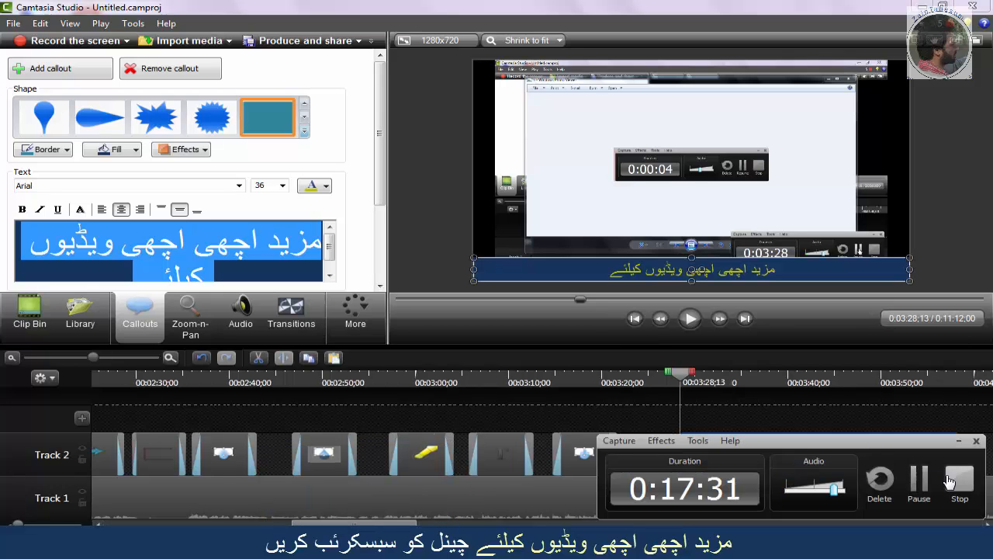